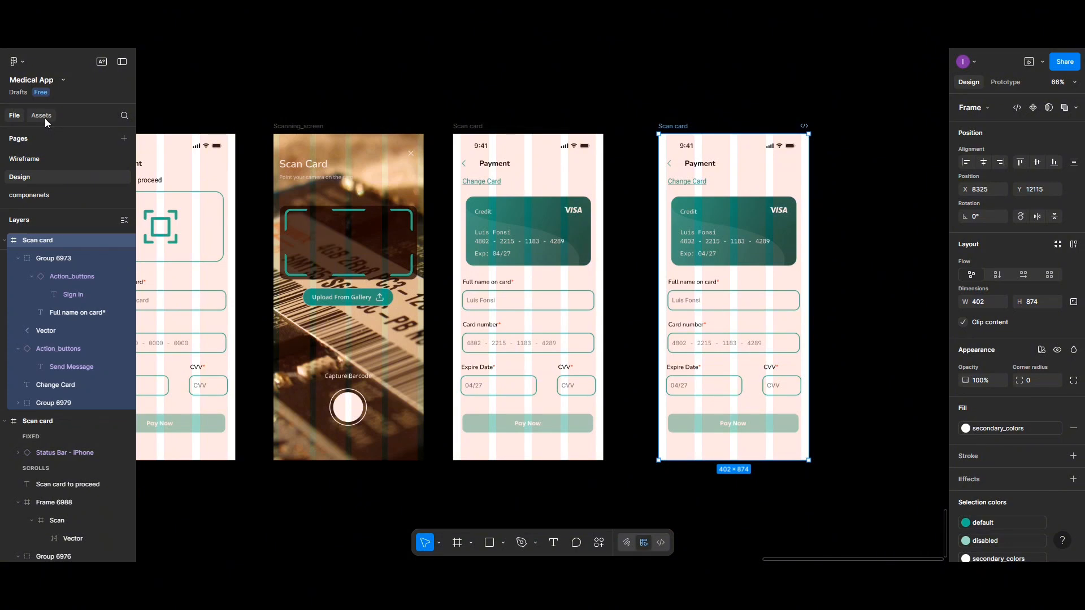
Step: Search the iOS 18 and iPadOS 18 UI kit for keyboard and insert an instance of Keyboard - iPhone
click(41, 116)
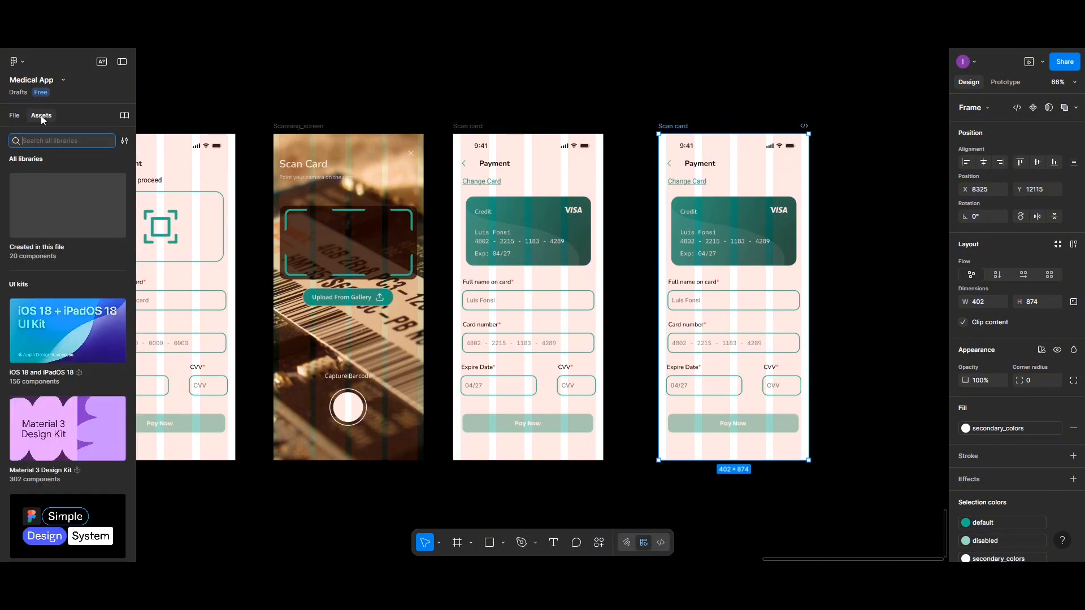
click(46, 313)
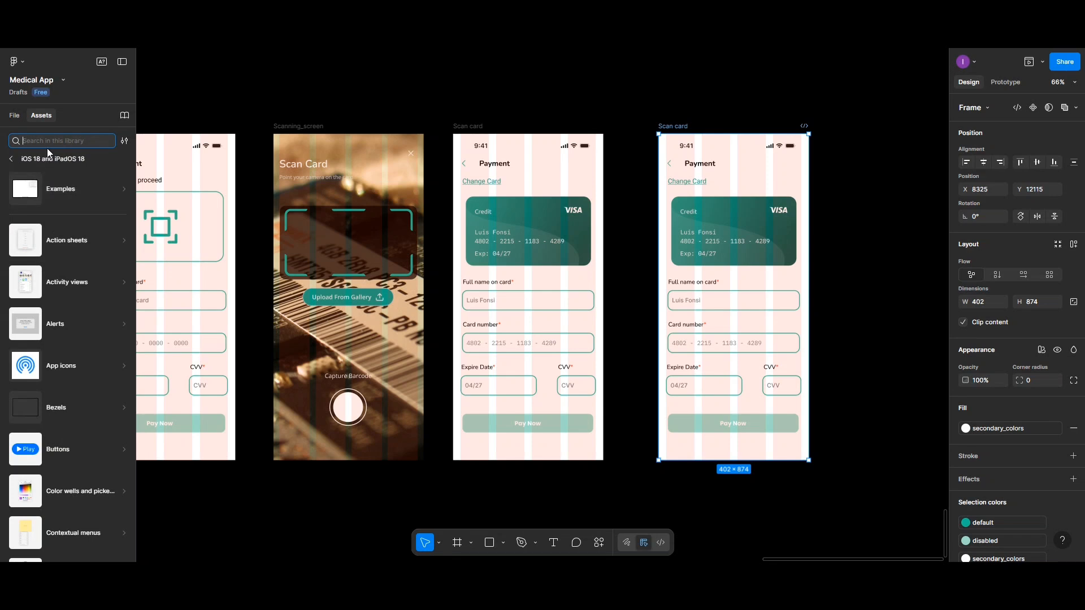
text(k)
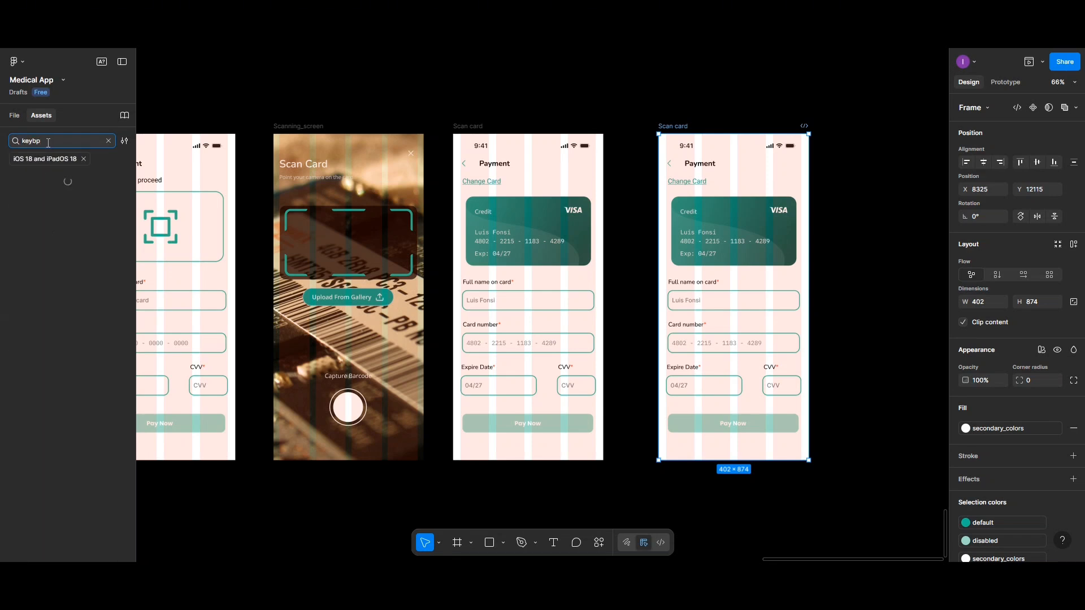
text(eybp)
key(BackSpace)
text(oard)
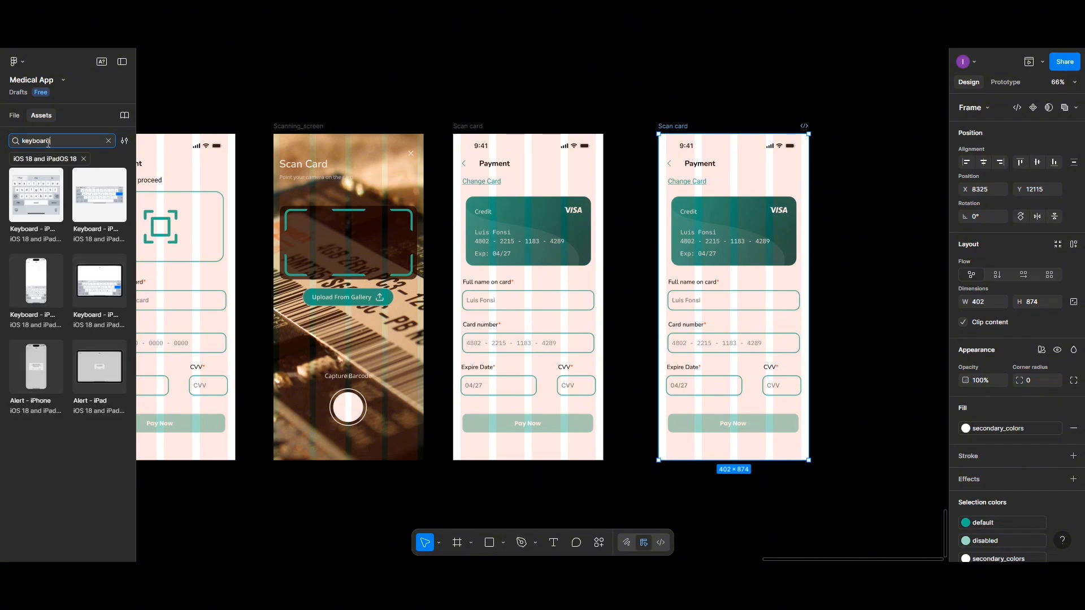
click(32, 190)
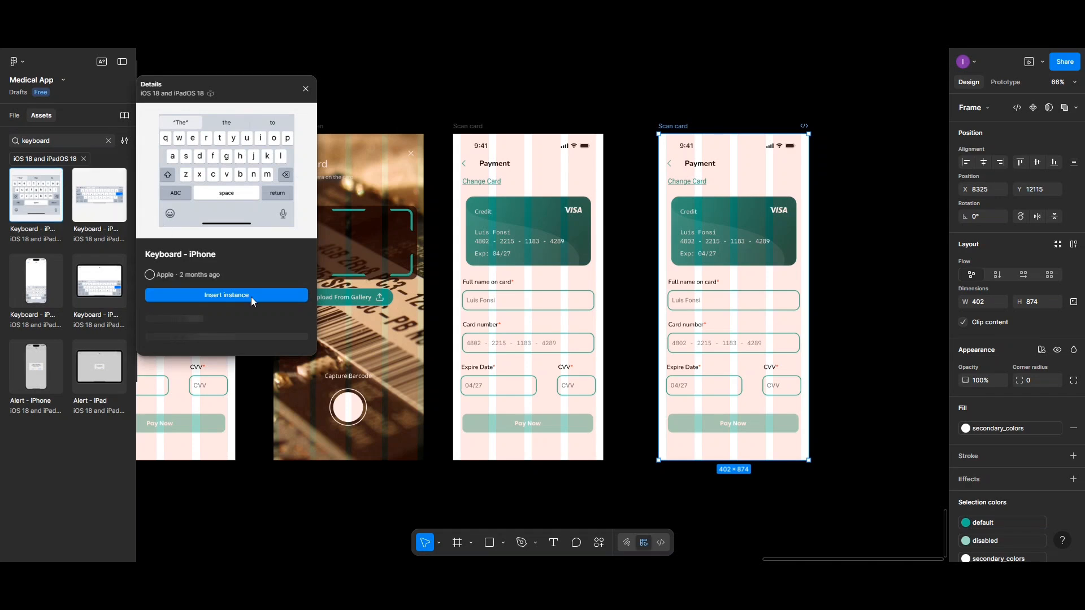
click(229, 295)
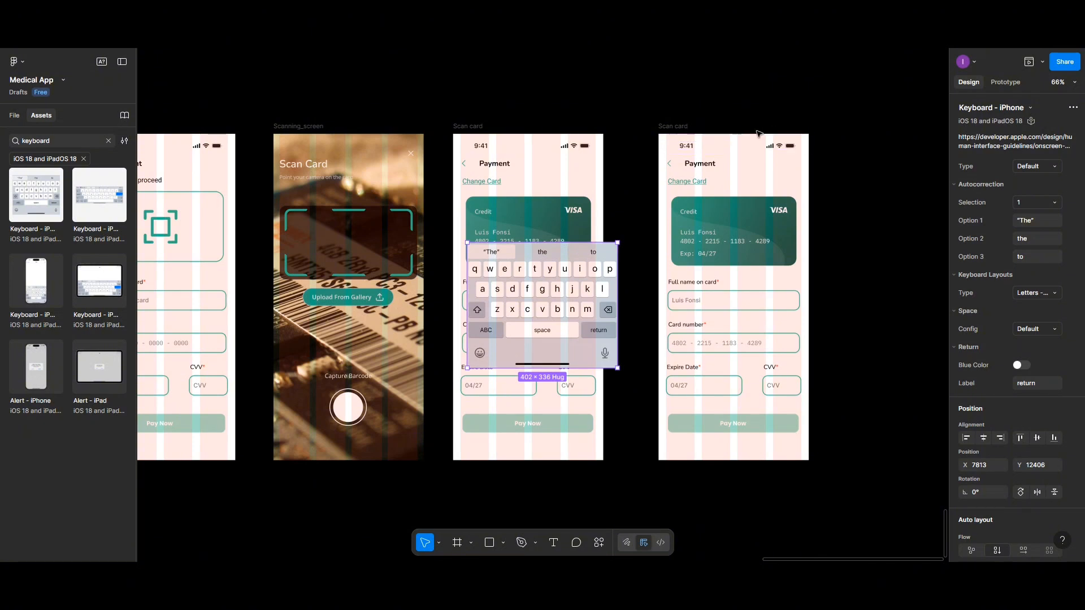
Step: Cover the last Scan card frame with a 402 × 874 rectangle filled with black (000000) at 50% opacity
click(669, 129)
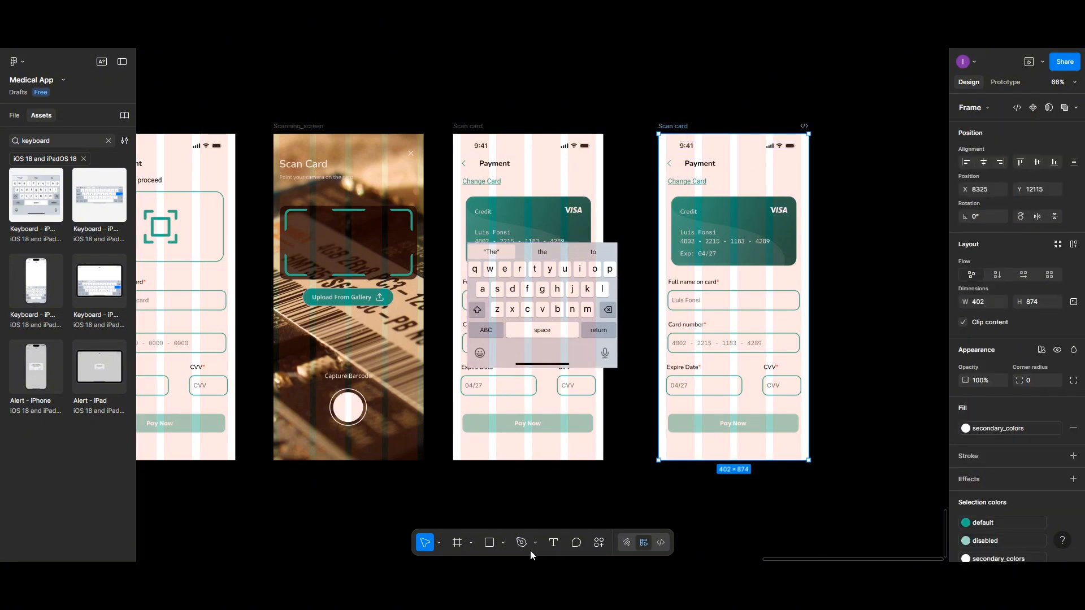
click(489, 543)
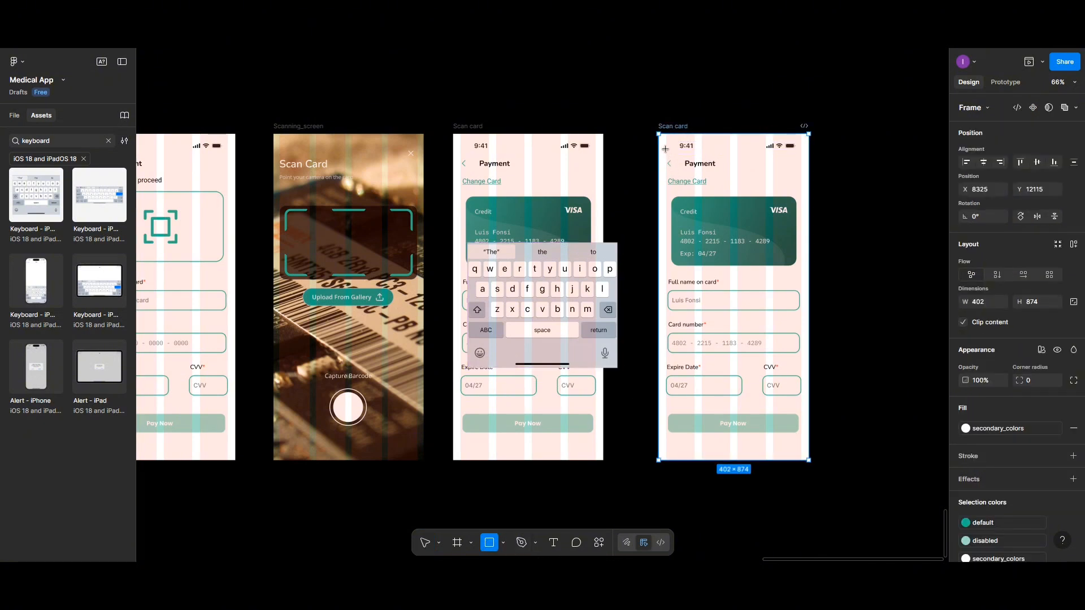
mouse_move(659, 136)
mouse_down()
mouse_move(664, 406)
mouse_move(702, 458)
mouse_move(766, 476)
mouse_move(809, 461)
mouse_up()
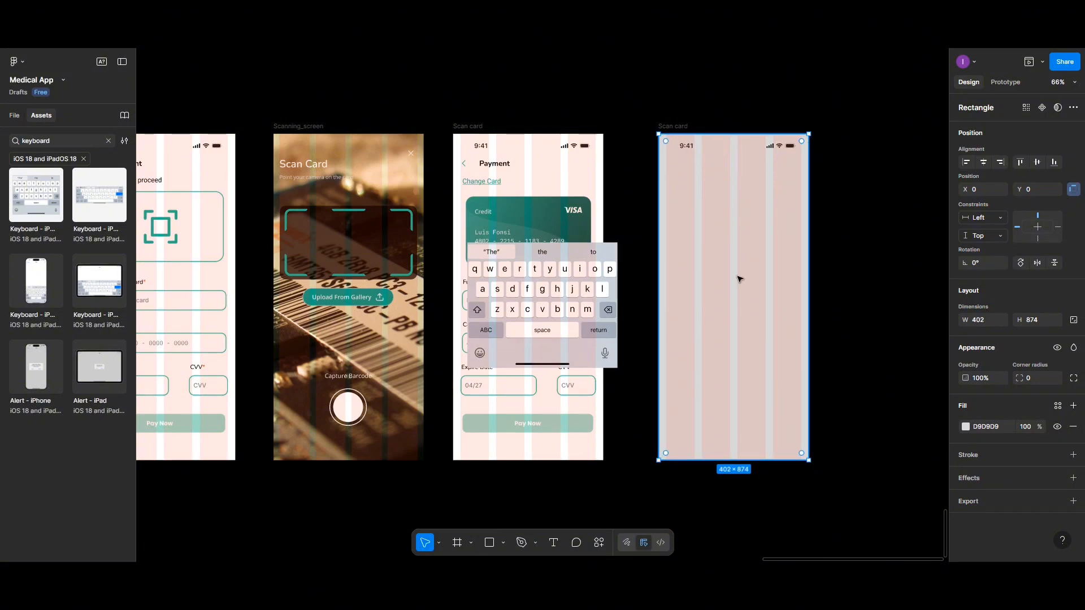
click(966, 426)
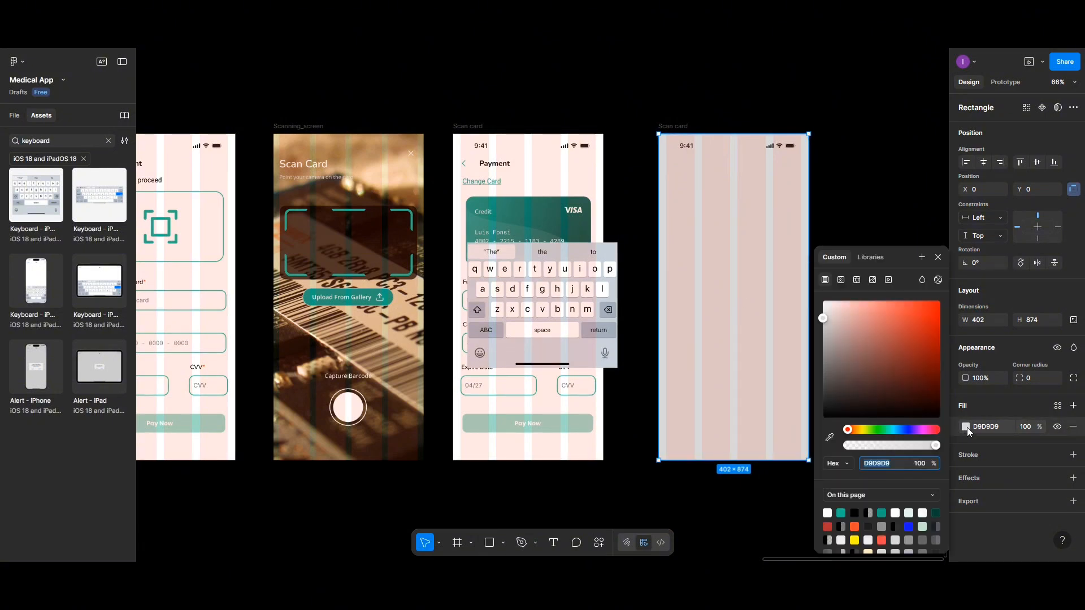
click(855, 512)
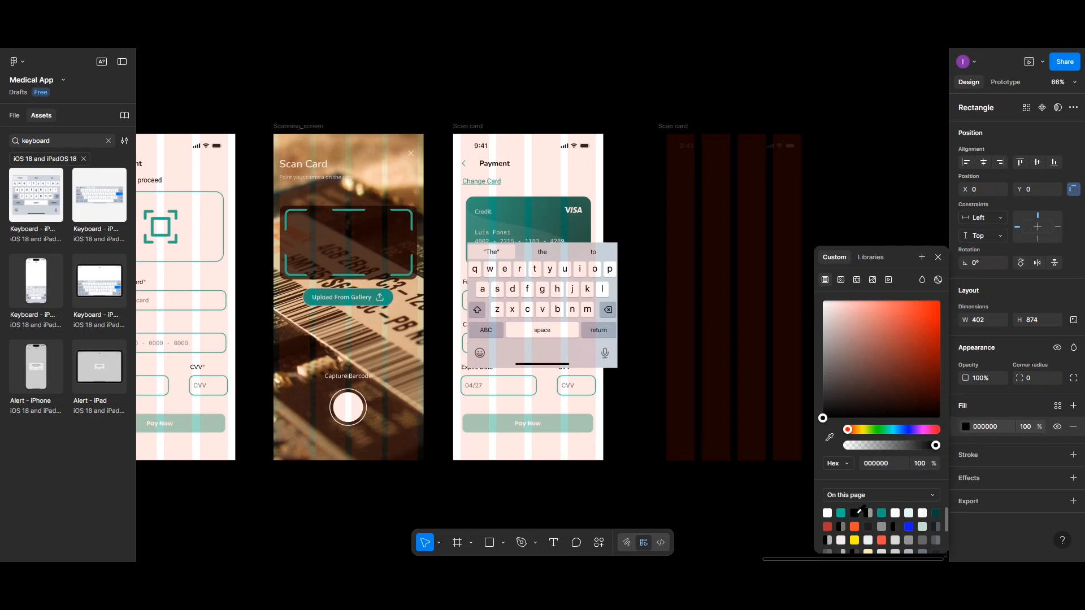
click(1029, 425)
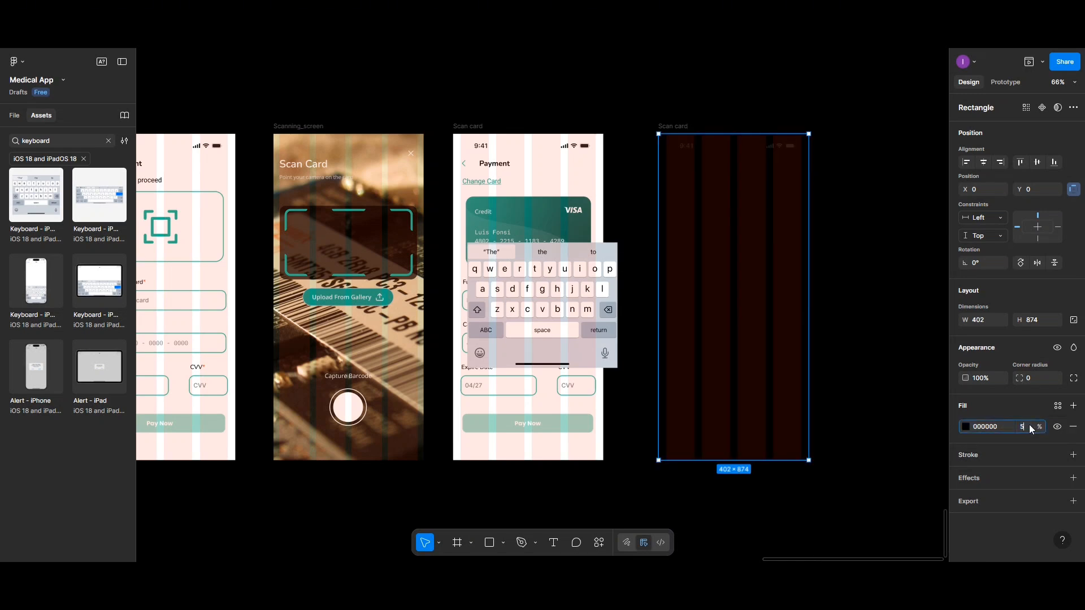
text(50)
key(Return)
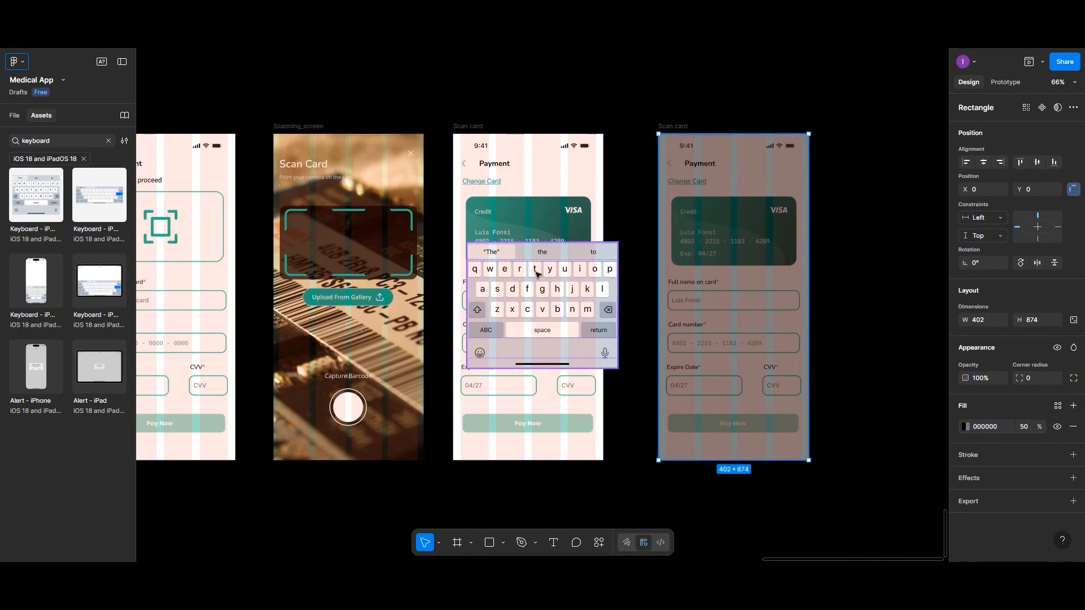
Step: Place the keyboard over the last Scan card frame, set its type to Numbers and Punctuation, and align it to the frame's lower edge
drag(536, 273, 707, 343)
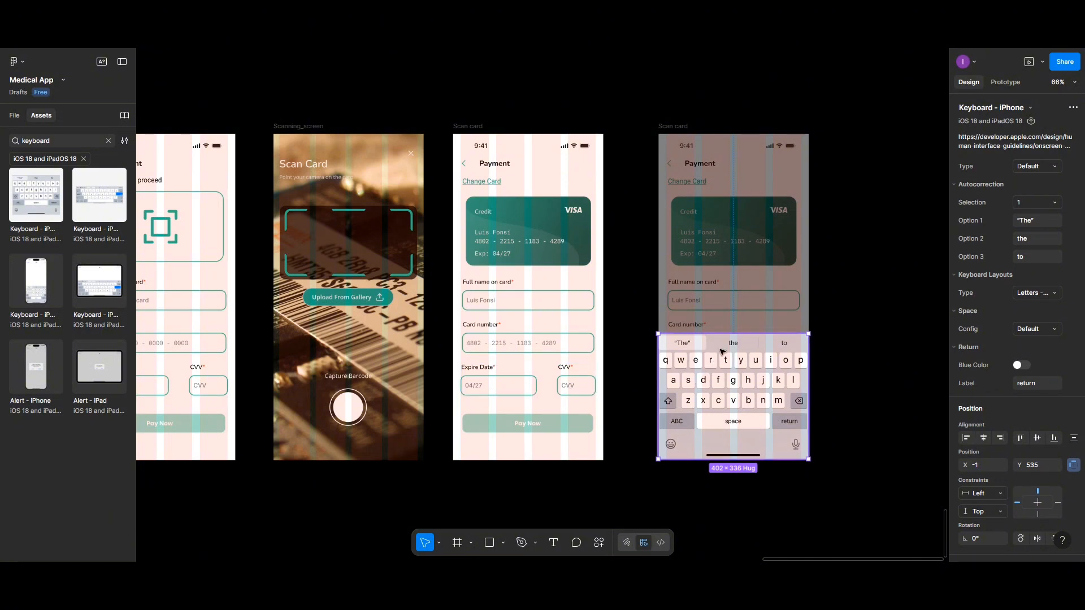
click(1046, 166)
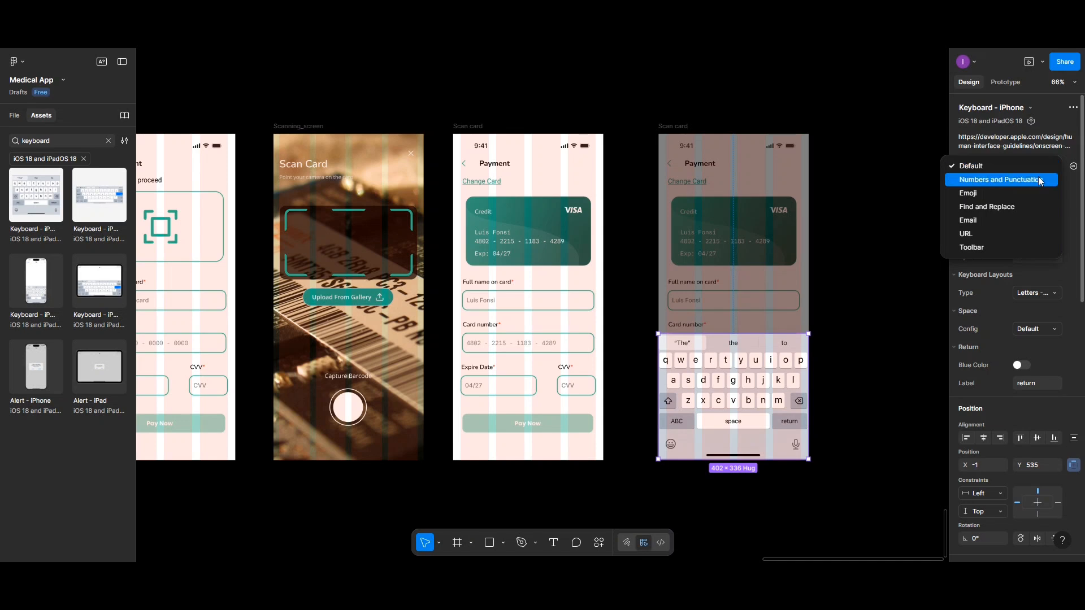
click(1039, 181)
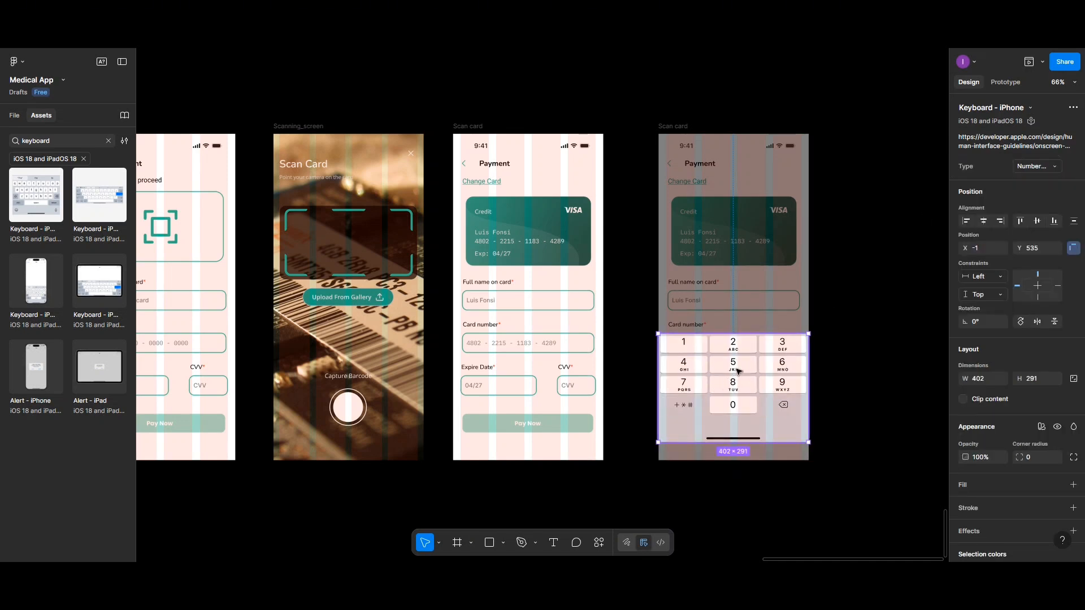
drag(734, 367, 736, 384)
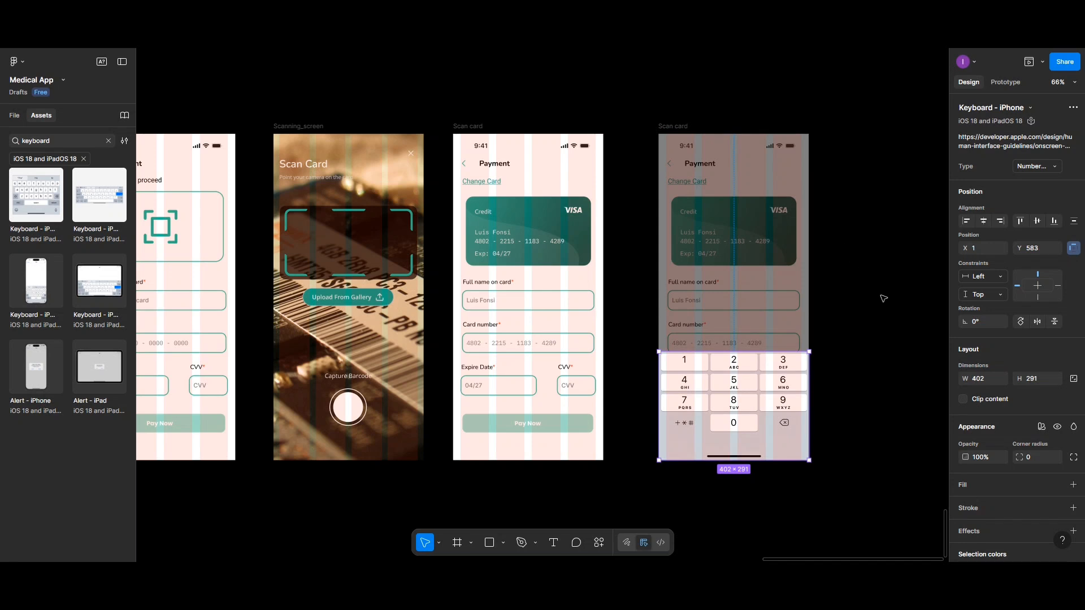
click(873, 348)
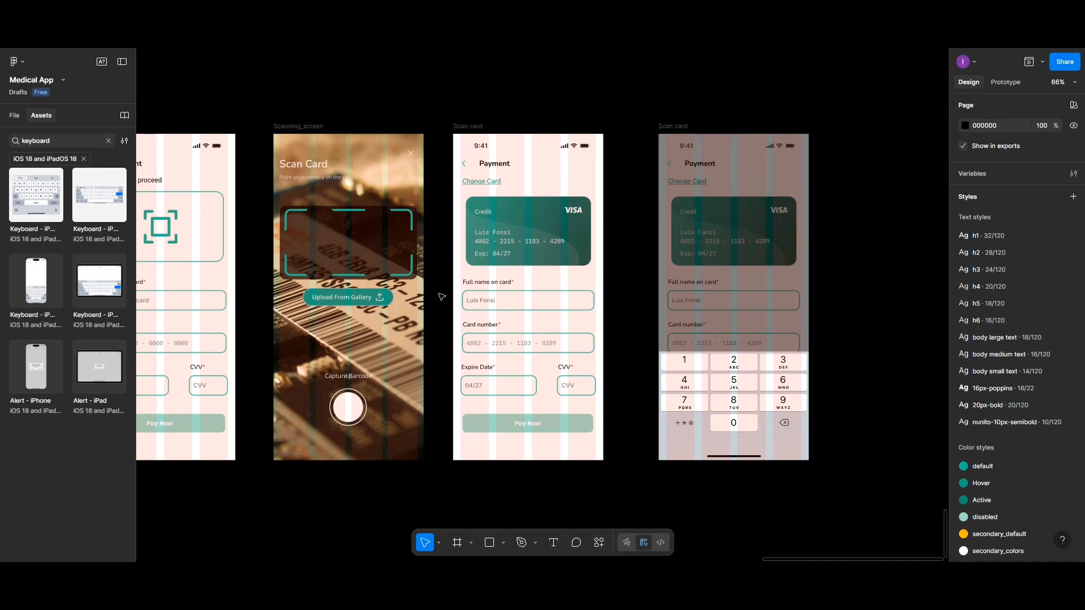
Step: Prototype the Patient Details screen's Next button to navigate on tap to the first Scan card payment screen
scroll(421, 291, down, 1)
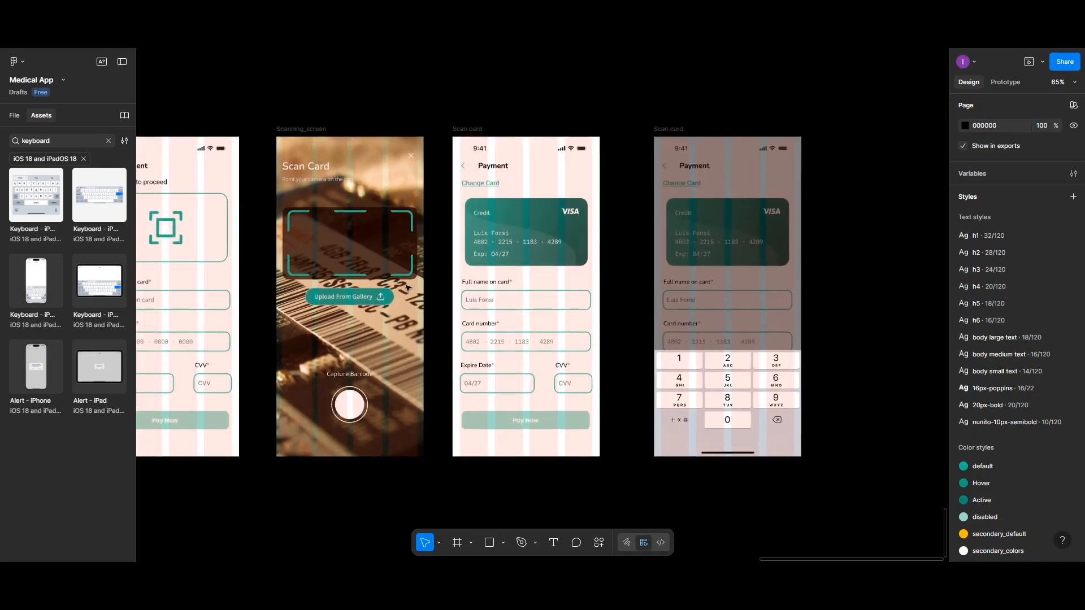
scroll(407, 287, left, 5)
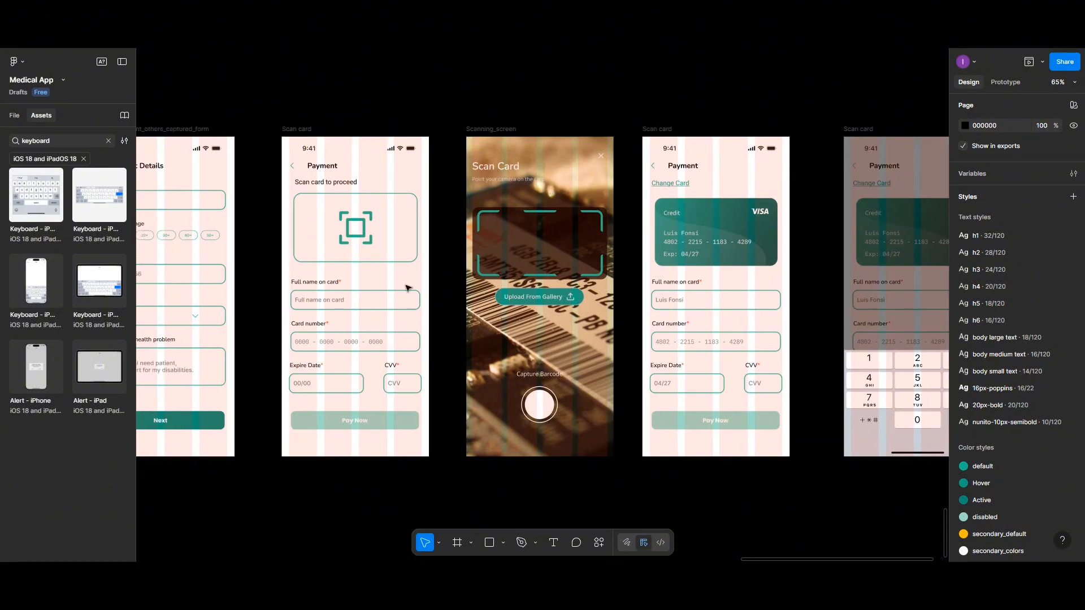
click(209, 135)
scroll(209, 135, down, 2)
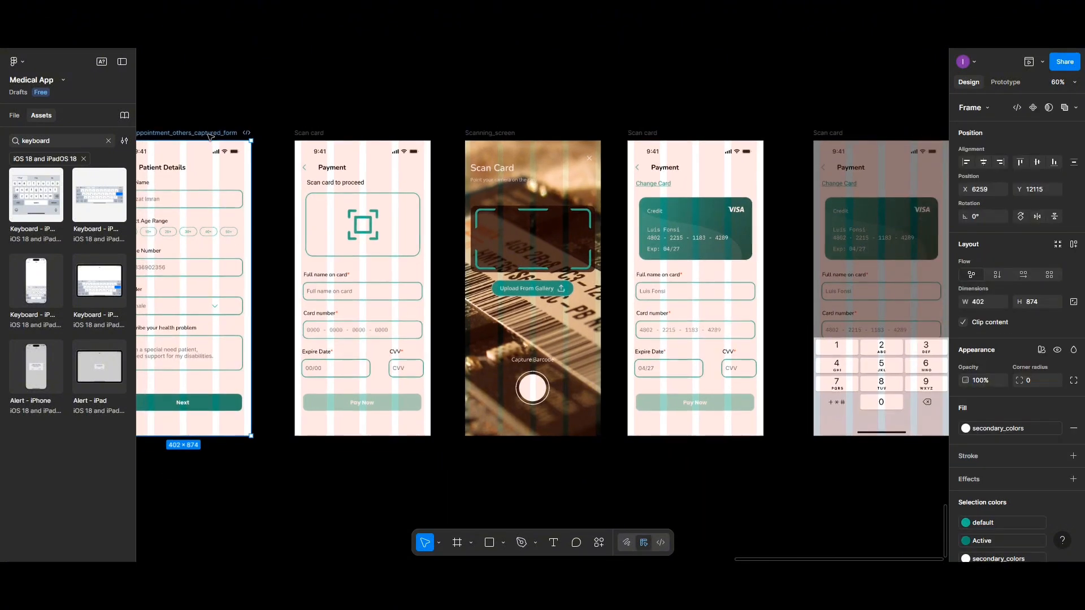
scroll(209, 136, left, 1)
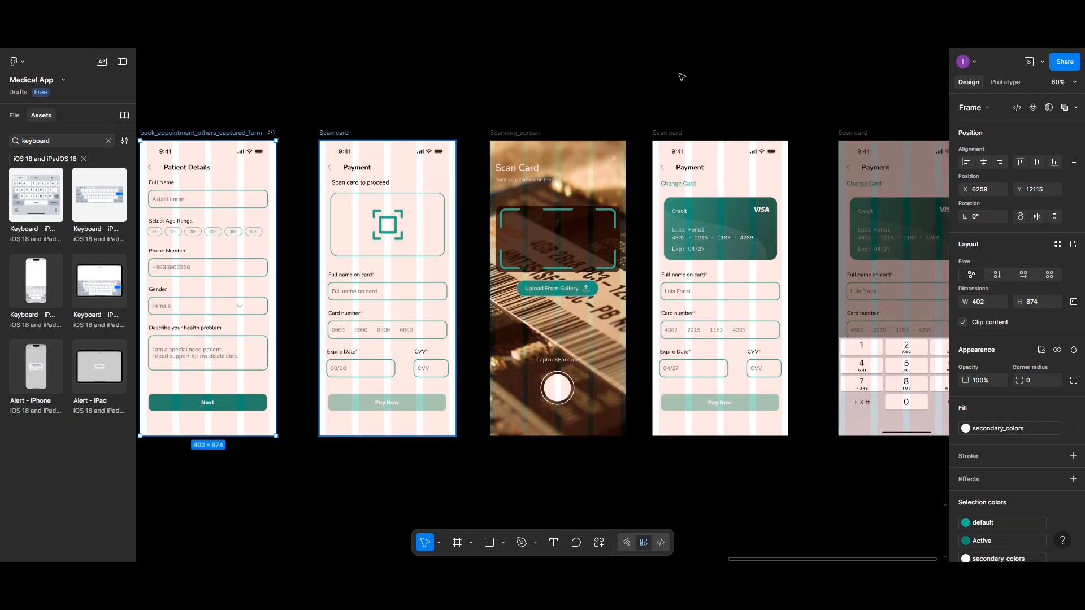
click(1004, 83)
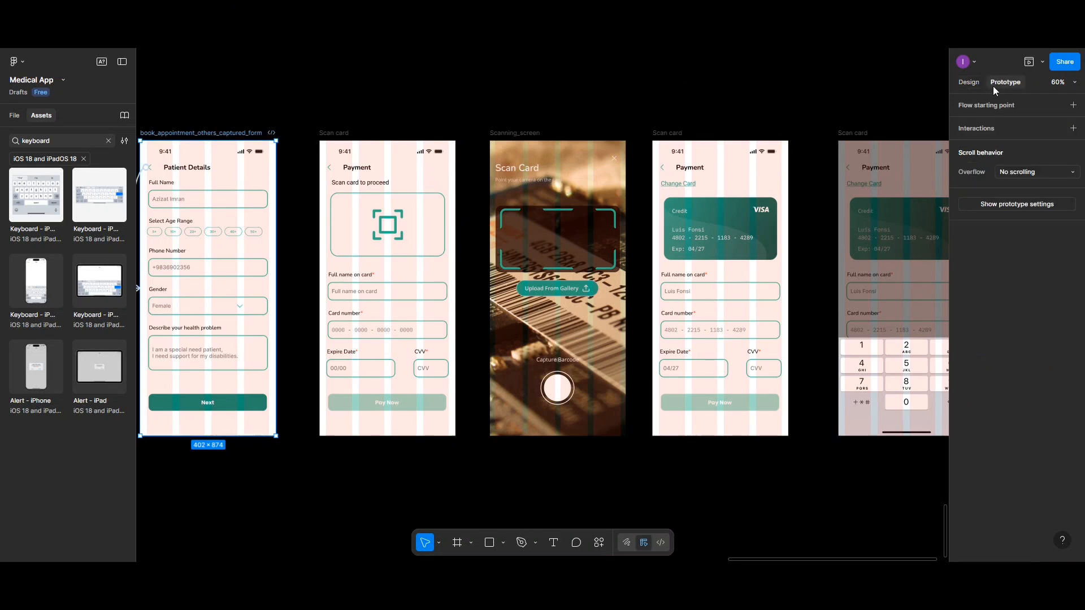
click(249, 406)
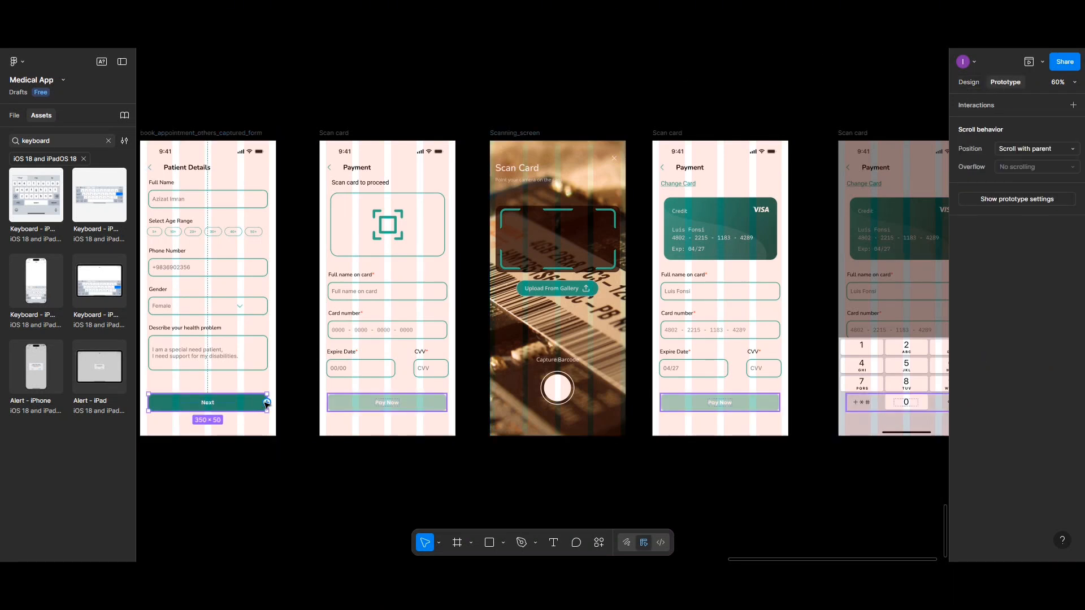
drag(267, 403, 336, 281)
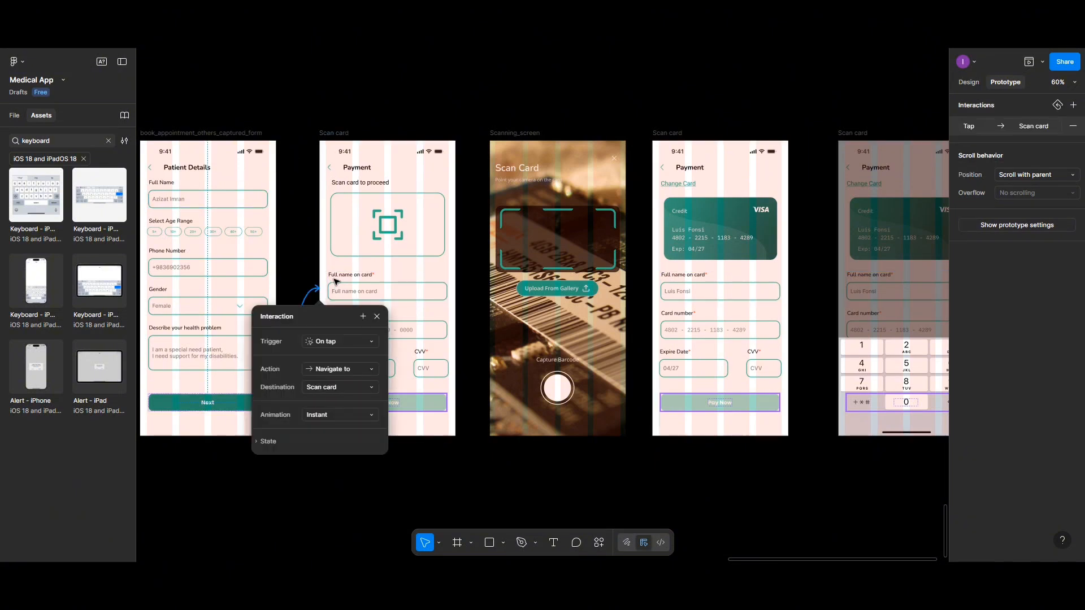
Step: Link the scan box on the first Scan card screen to Scanning_screen with an on-tap navigation
click(371, 229)
drag(446, 224, 501, 302)
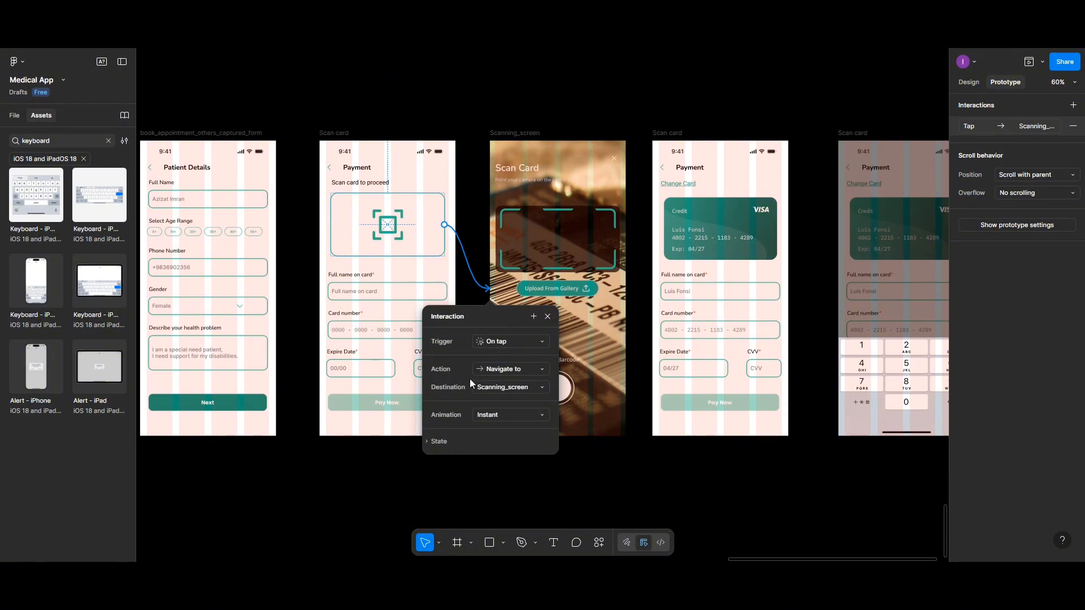
Step: Link both the capture button and the Upload From Gallery button on Scanning_screen to the Scan card screen with the filled-in card
click(508, 134)
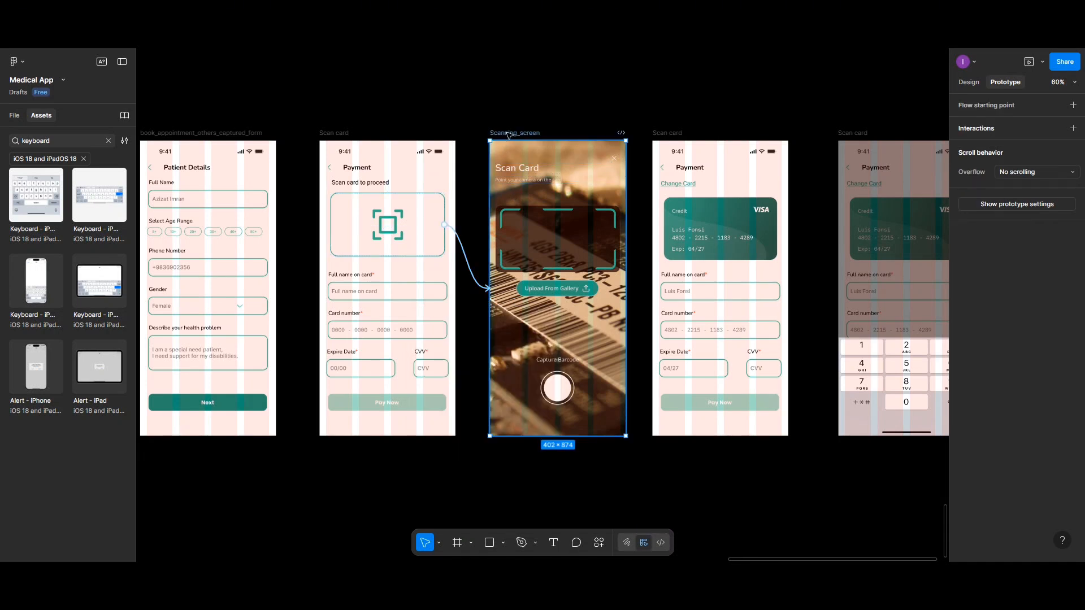
click(565, 395)
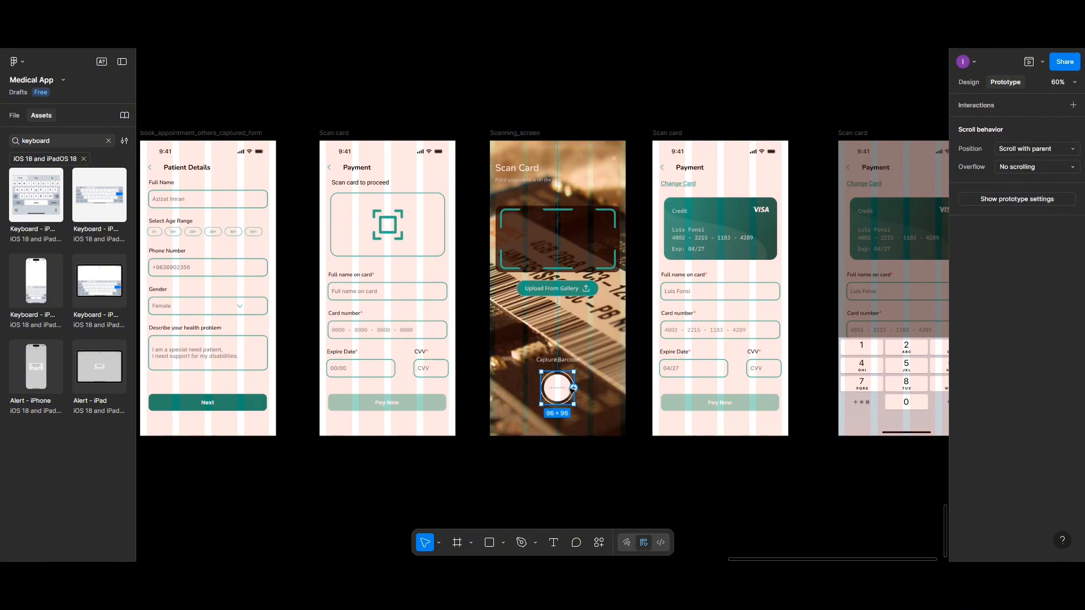
drag(575, 388, 671, 389)
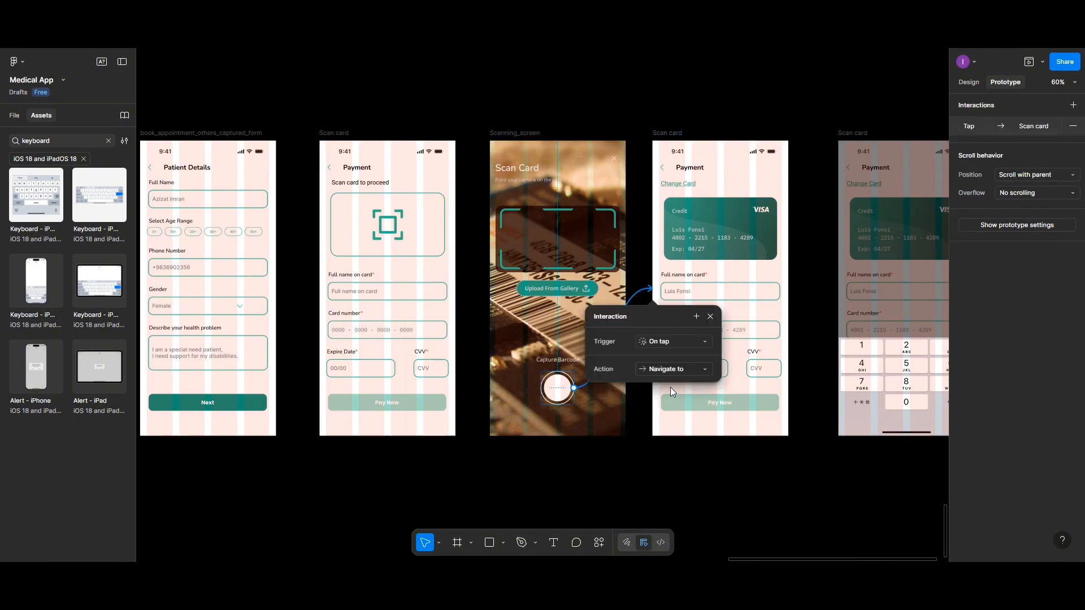
click(550, 292)
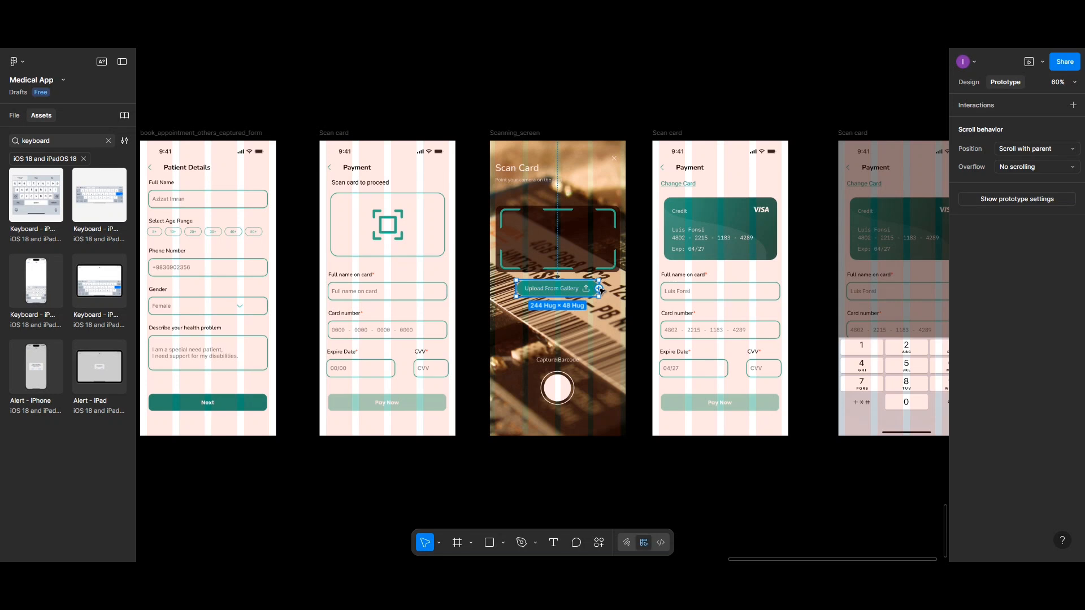
drag(600, 290, 676, 291)
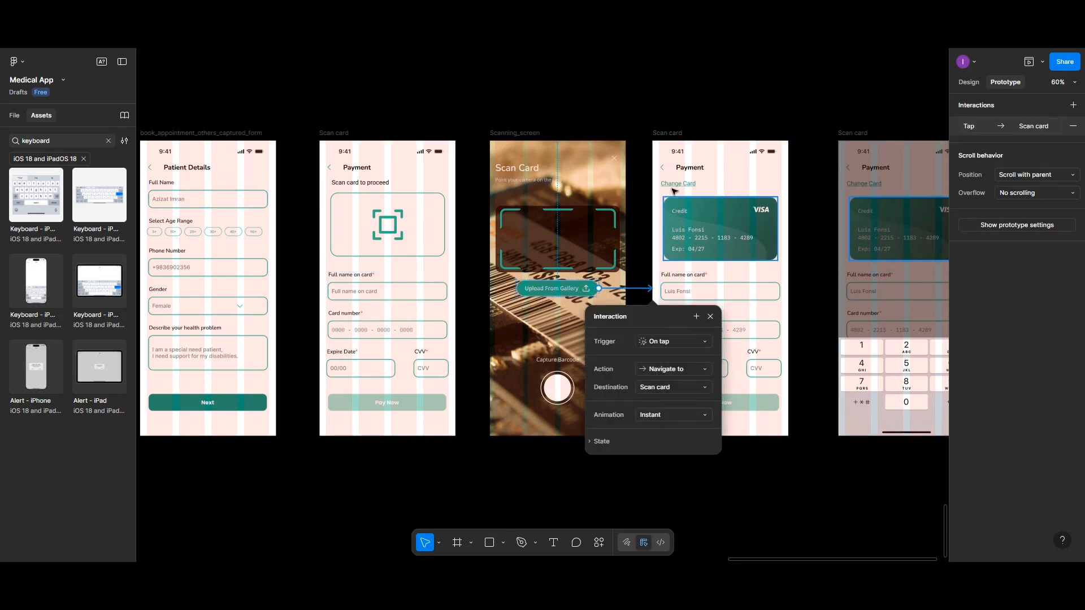
Step: Remove the back arrow's navigation to the book appointment screen from the Scan card screen that follows Scanning_screen
click(659, 134)
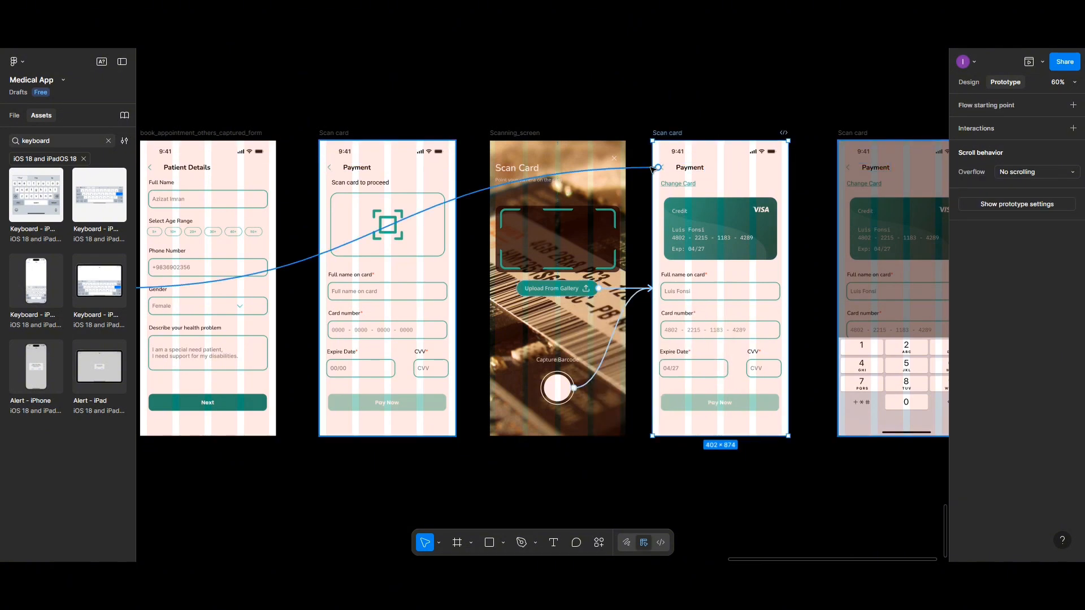
click(657, 168)
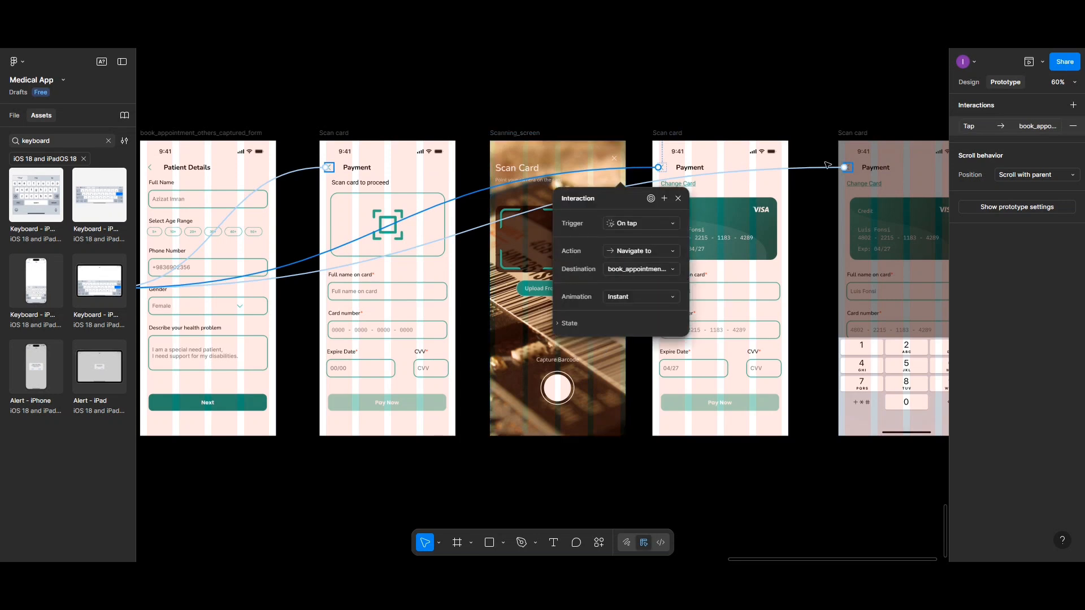
click(1073, 126)
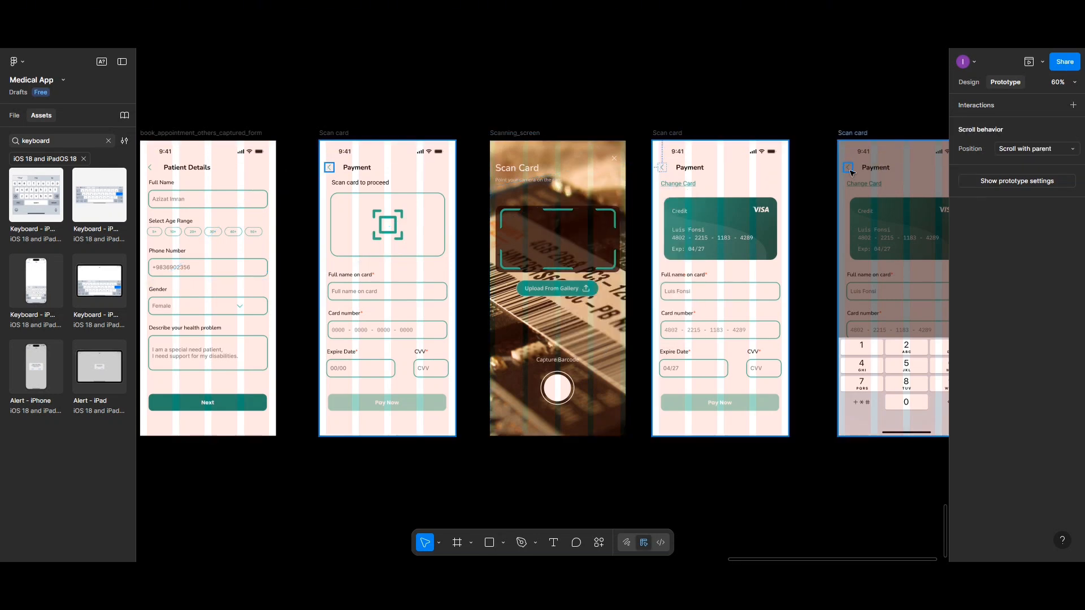
Step: Remove the back navigation to the book appointment screen from the keypad Scan card screen and the first Scan card screen
click(852, 171)
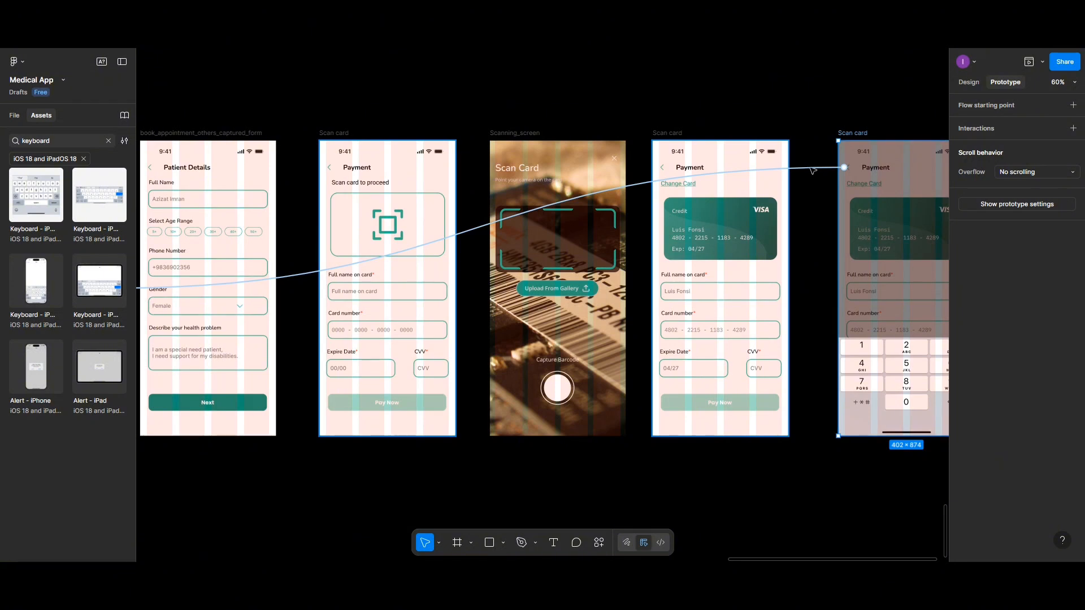
click(831, 169)
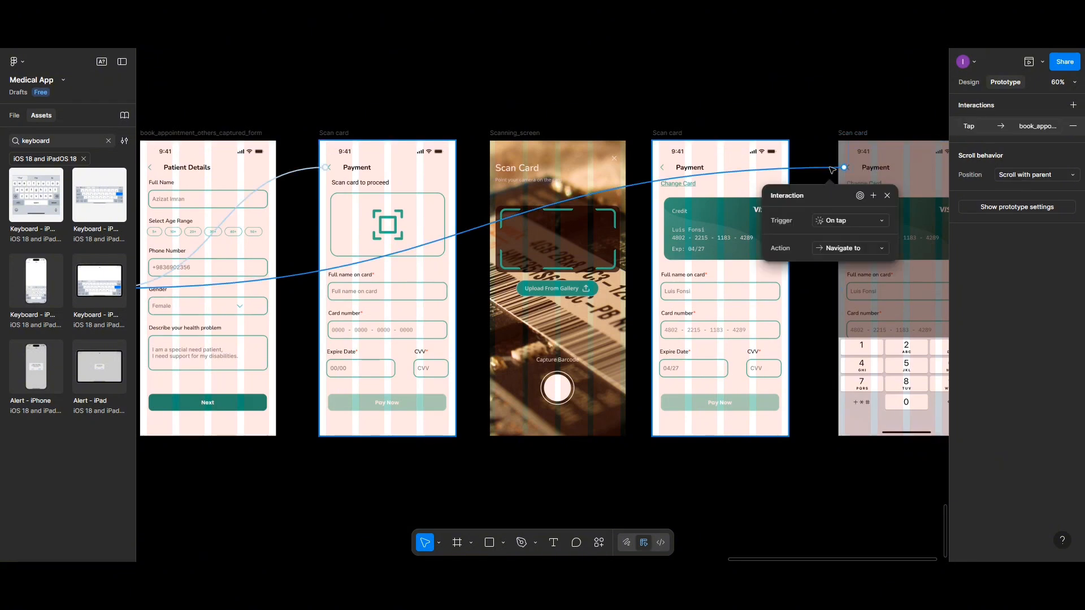
click(1073, 126)
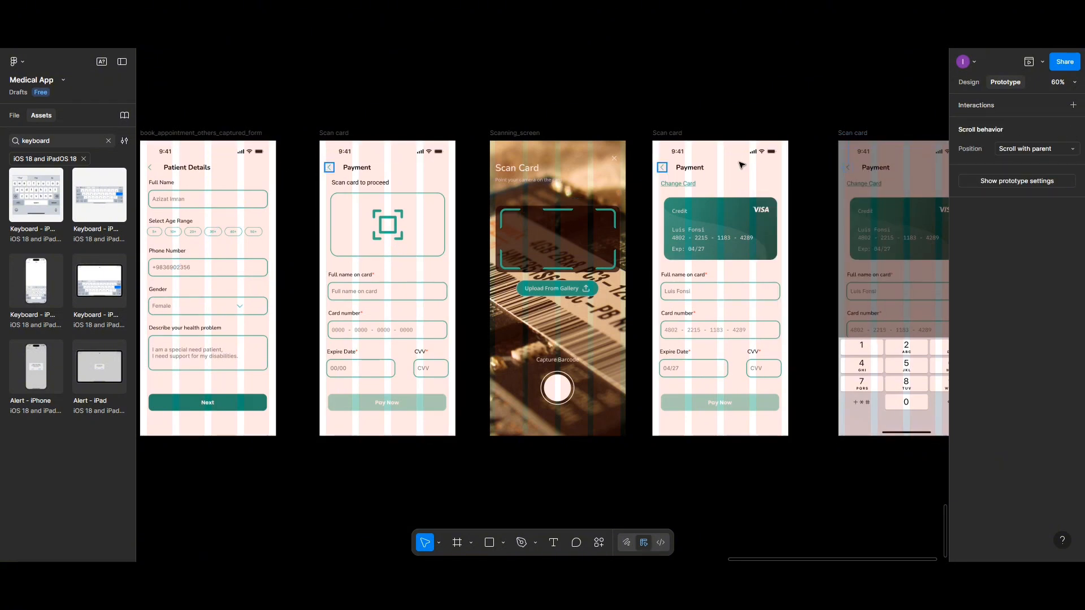
click(332, 172)
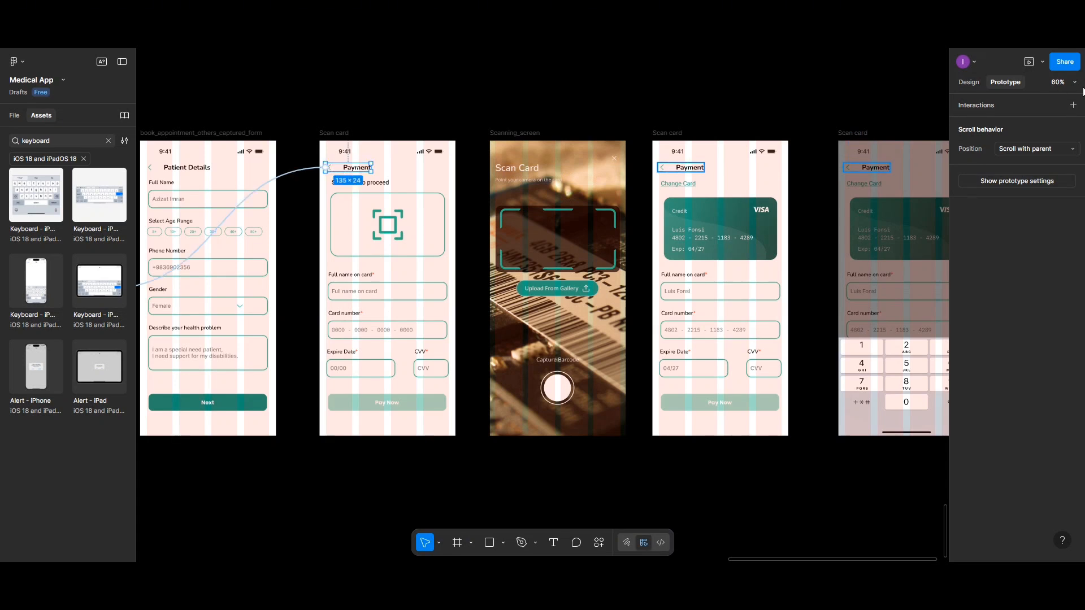
click(306, 169)
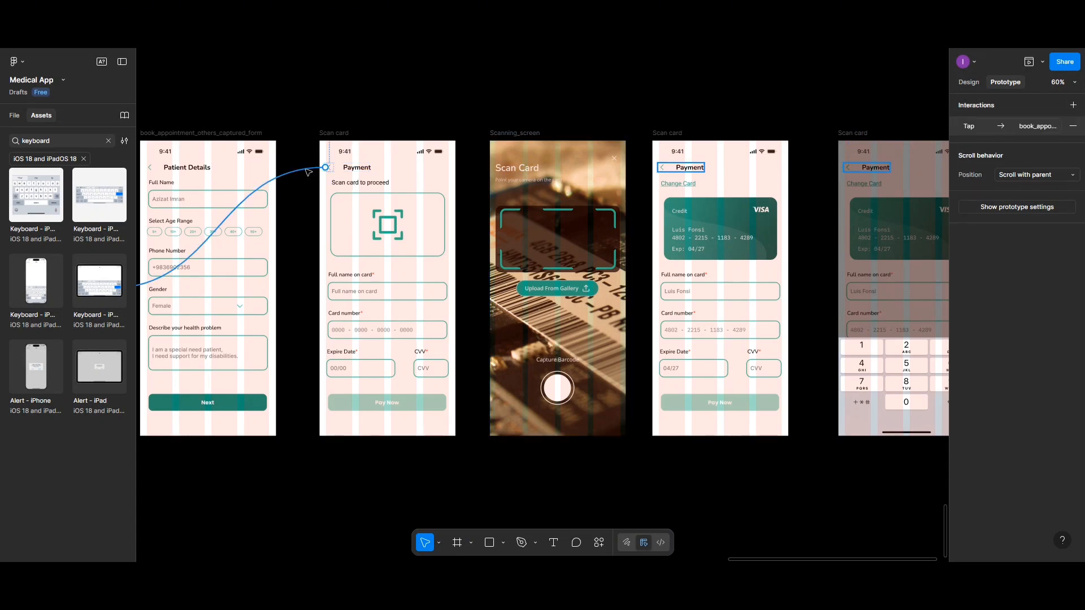
click(1073, 126)
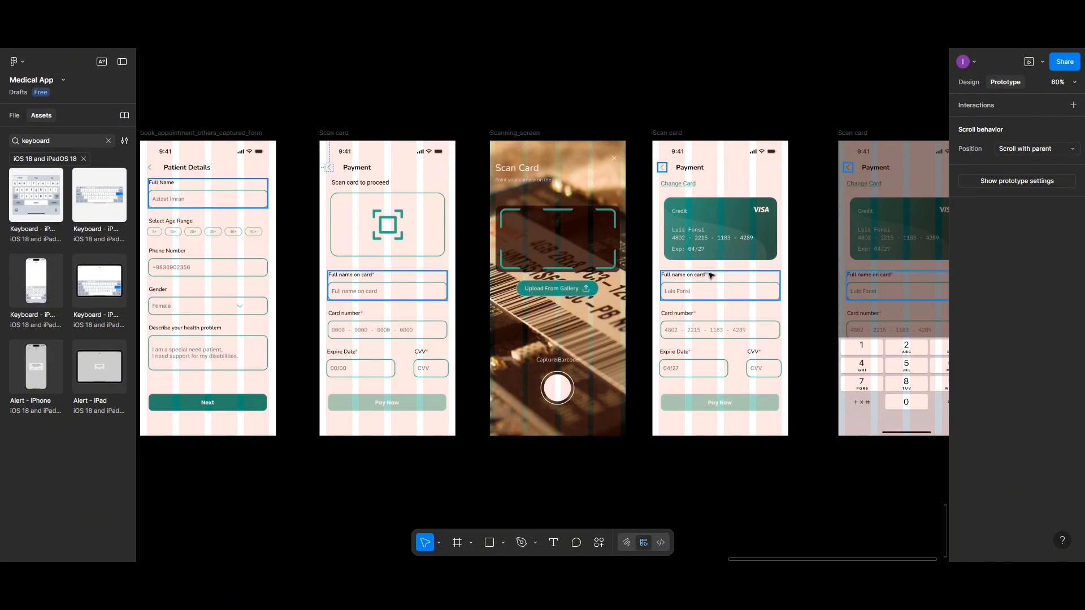
Step: Link the CVV field on the filled-in Scan card screen to the keypad Scan card screen with an on-tap navigation
scroll(711, 276, right, 1)
scroll(711, 276, left, 1)
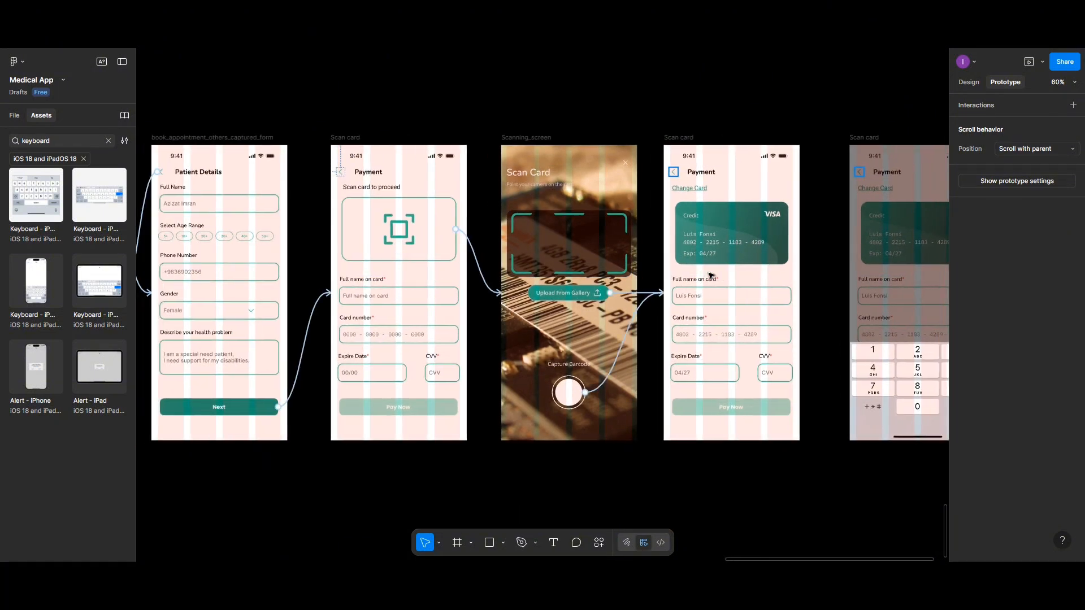
scroll(711, 276, right, 4)
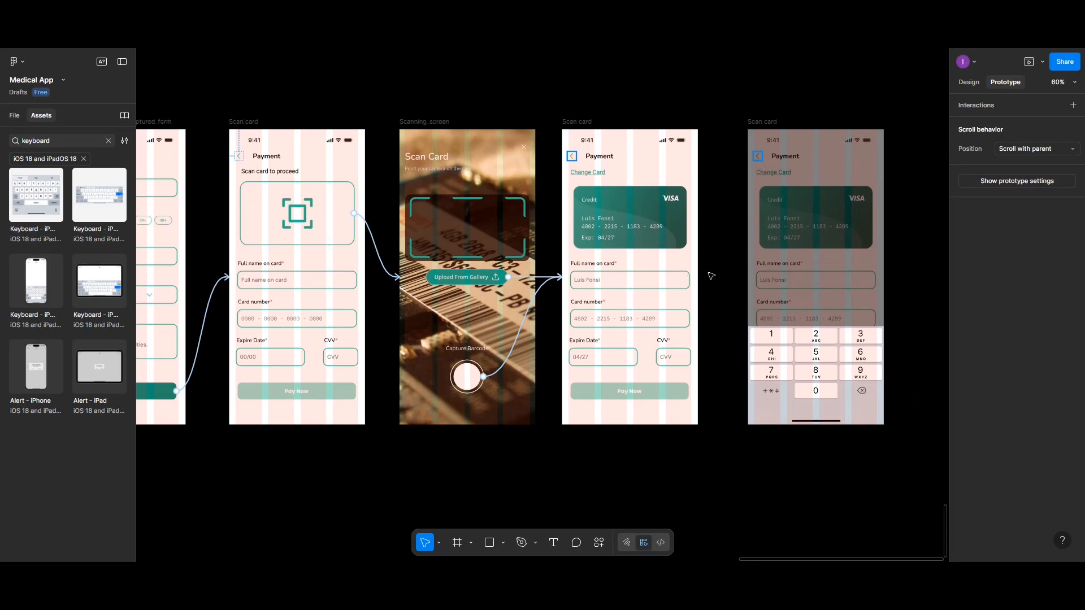
scroll(711, 276, right, 3)
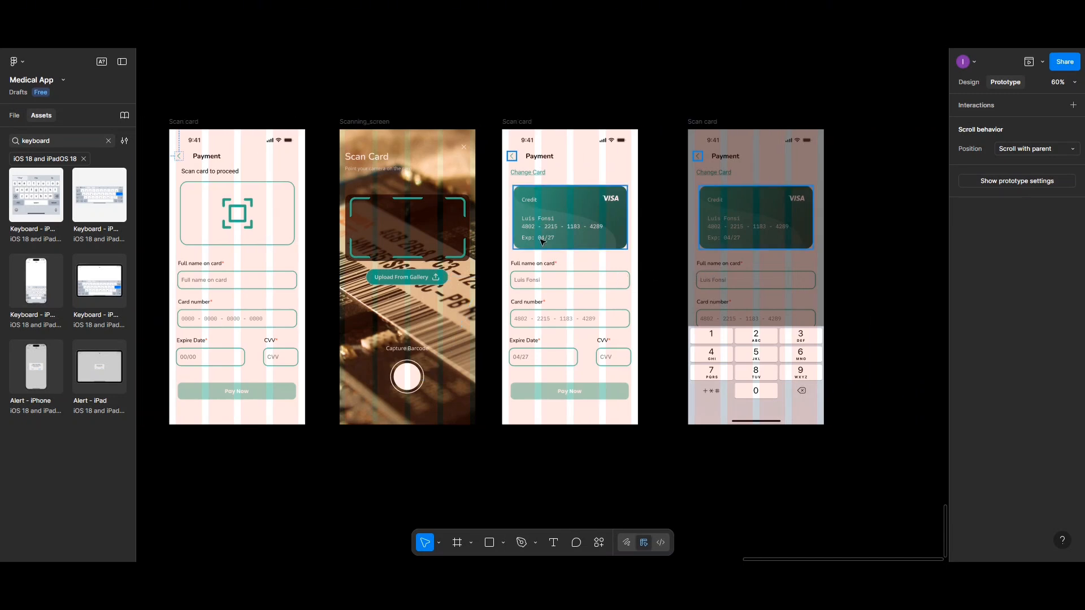
click(605, 360)
click(606, 360)
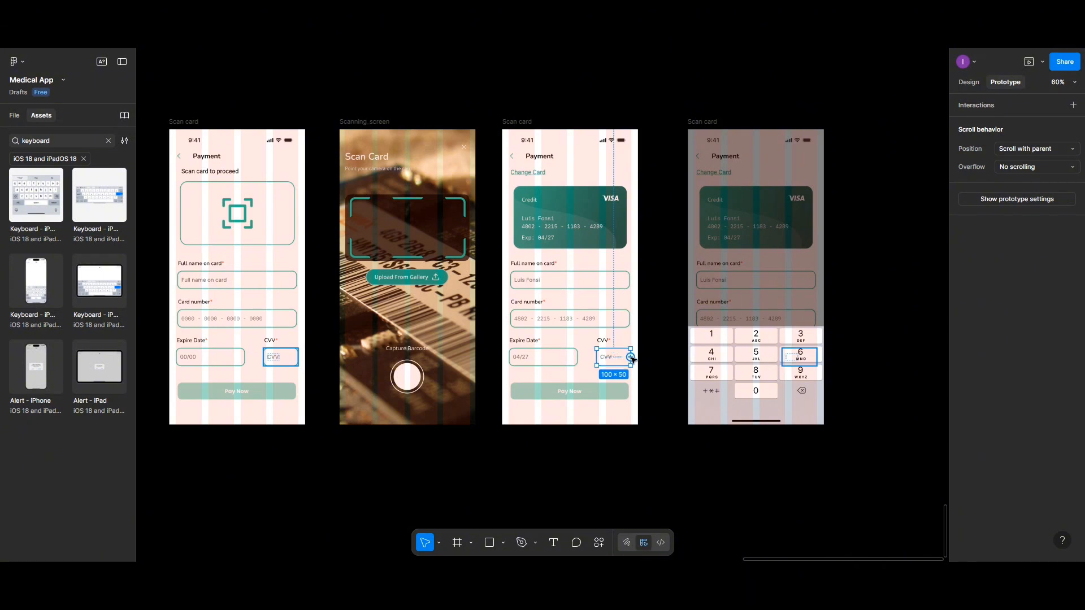
drag(630, 357, 708, 277)
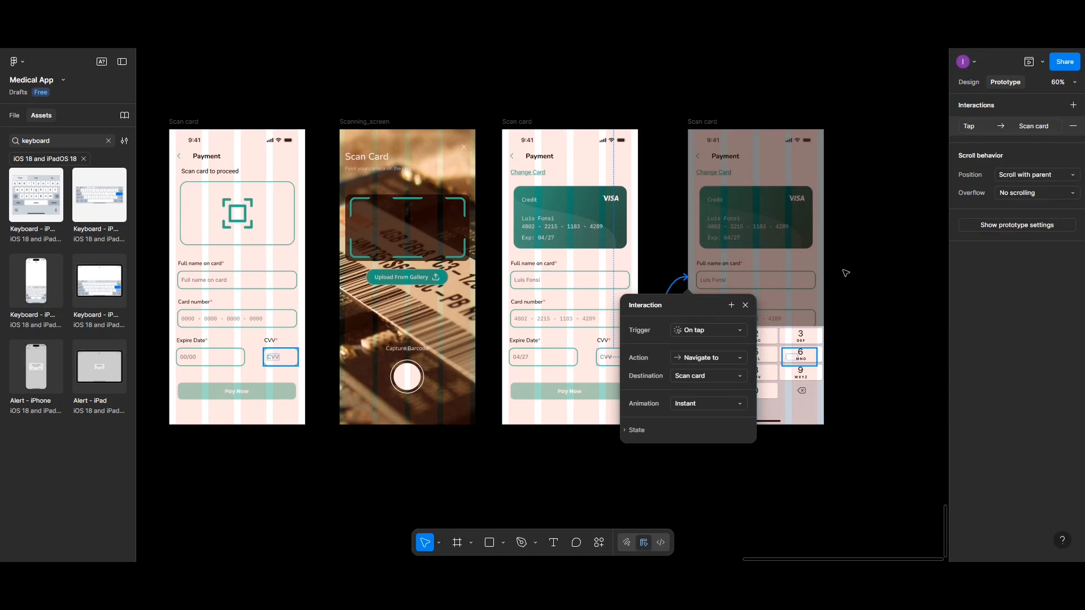
click(845, 273)
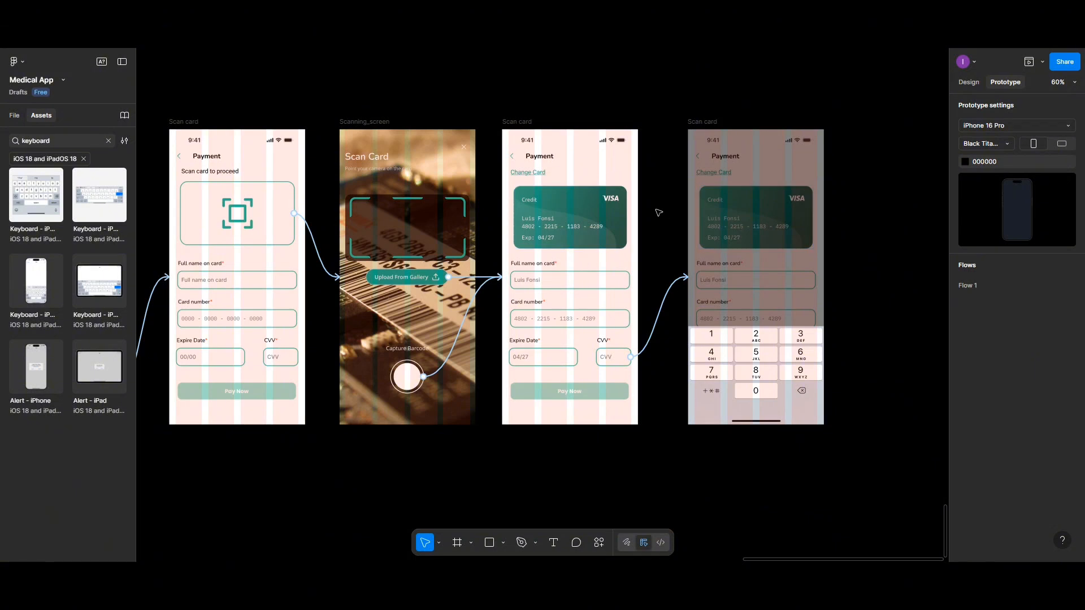
click(698, 160)
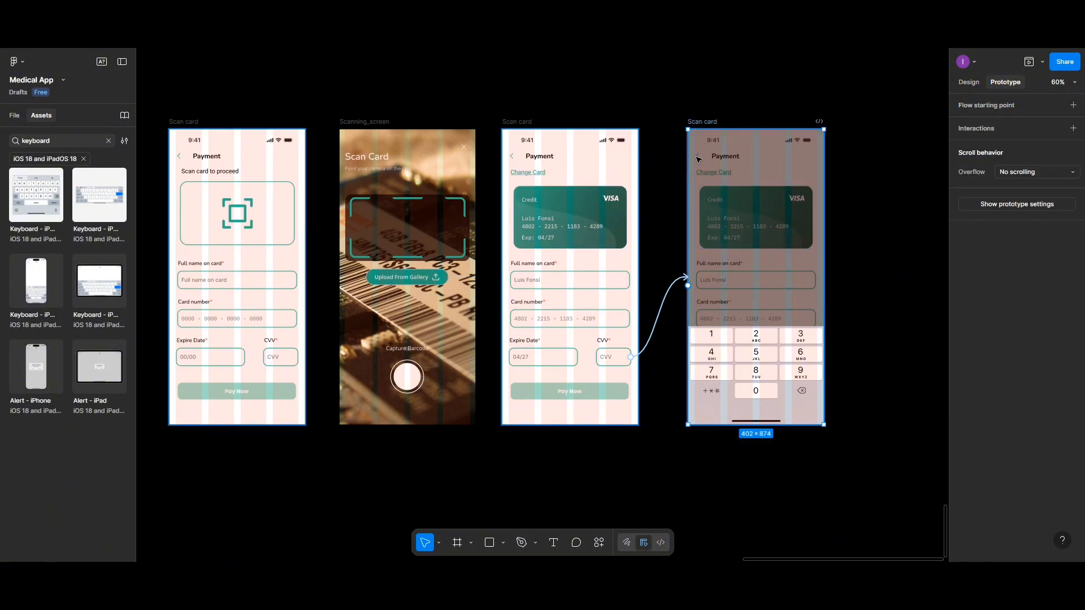
key(Return)
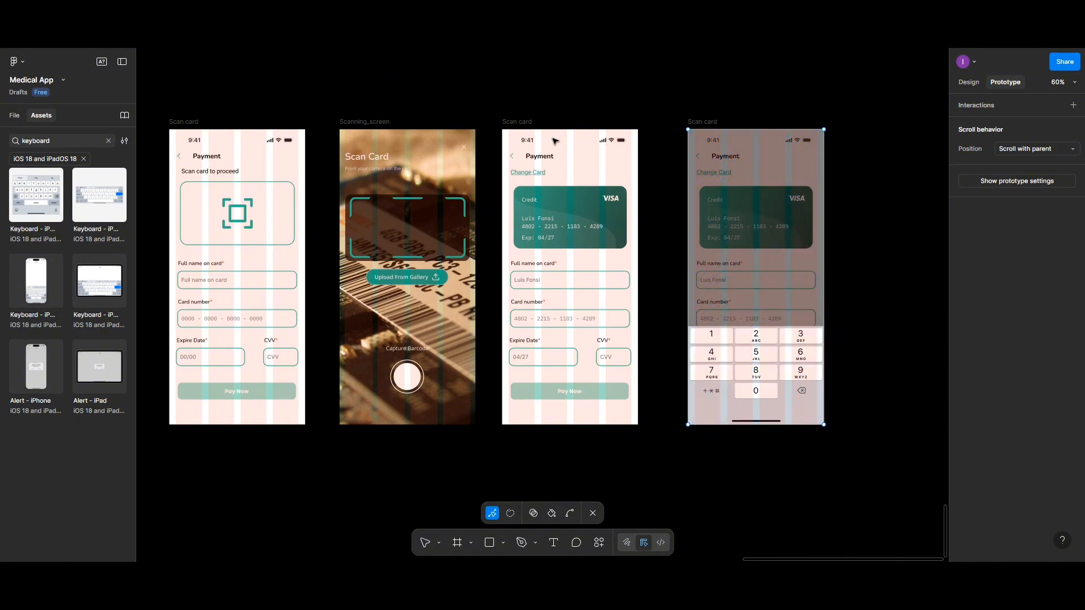
key(Escape)
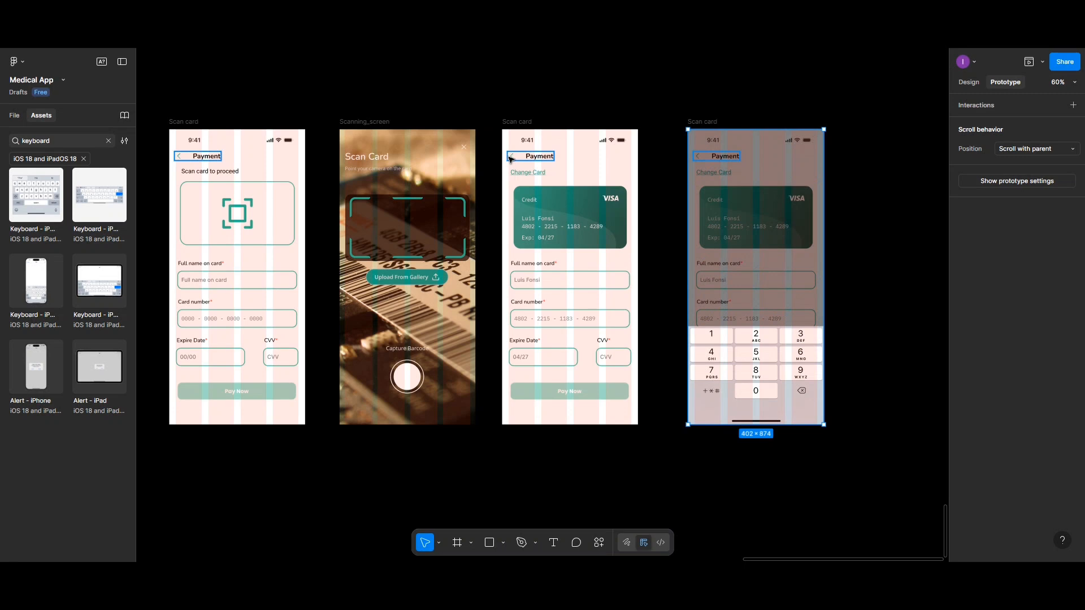
Step: Link the filled-in Scan card screen's Payment header back to Scanning_screen, and Scanning_screen's close icon to the first Scan card screen, both on tap
click(510, 159)
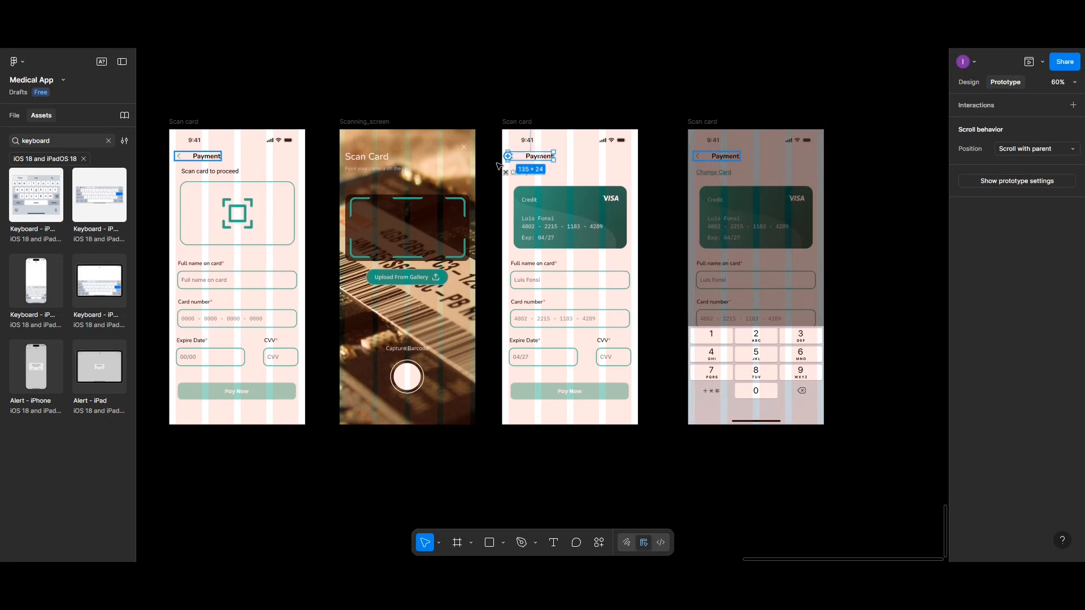
drag(508, 156, 469, 183)
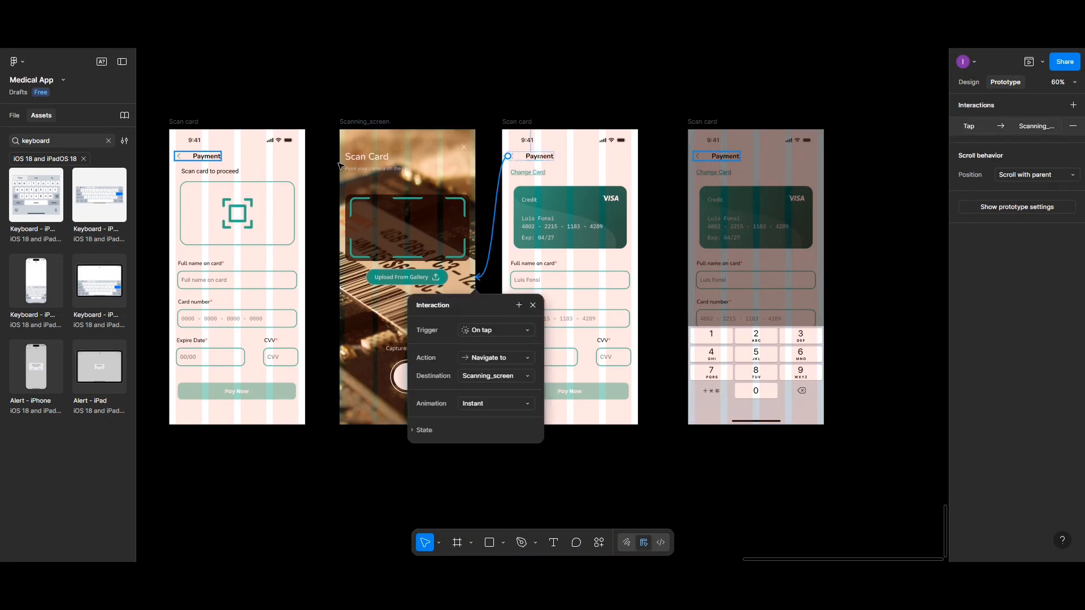
click(463, 148)
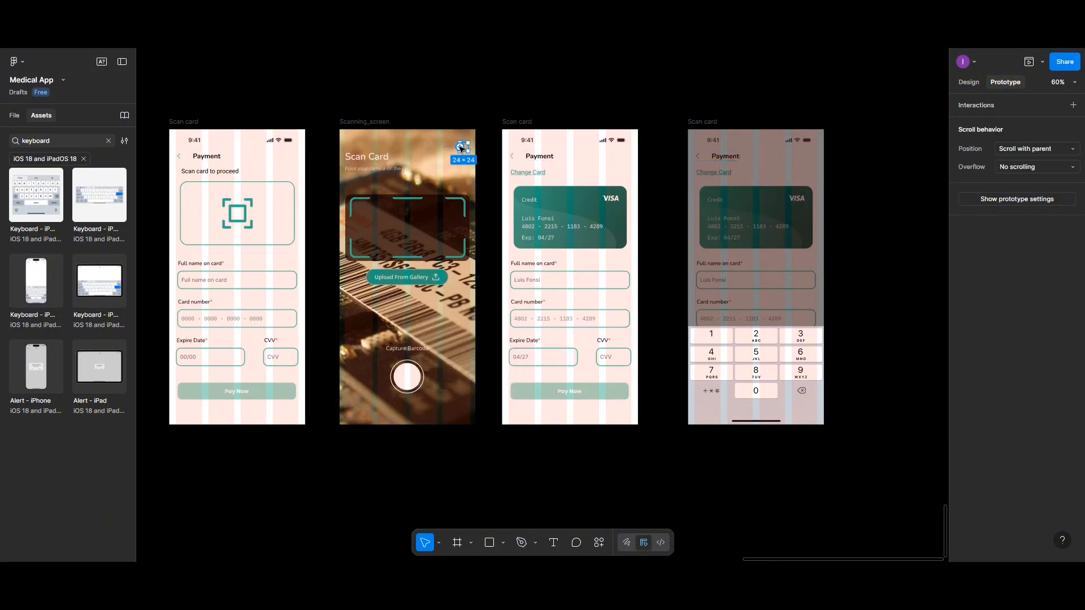
drag(466, 148, 304, 213)
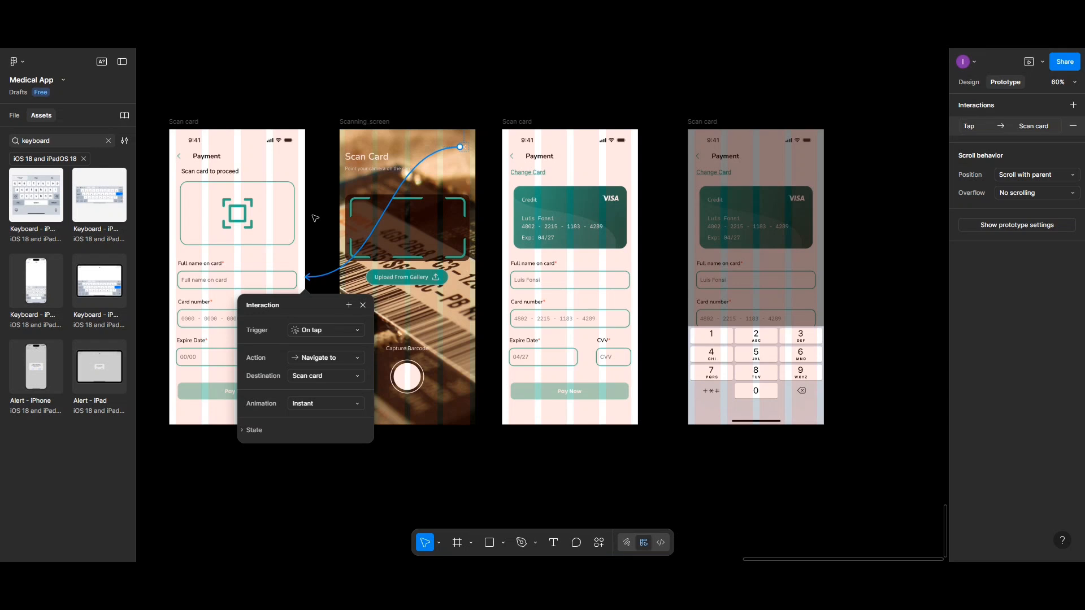
Step: Link the Payment header on the first Scan card screen back to the filled-in Patient Details screen with an on-tap navigation
scroll(316, 218, up, 2)
scroll(315, 218, left, 2)
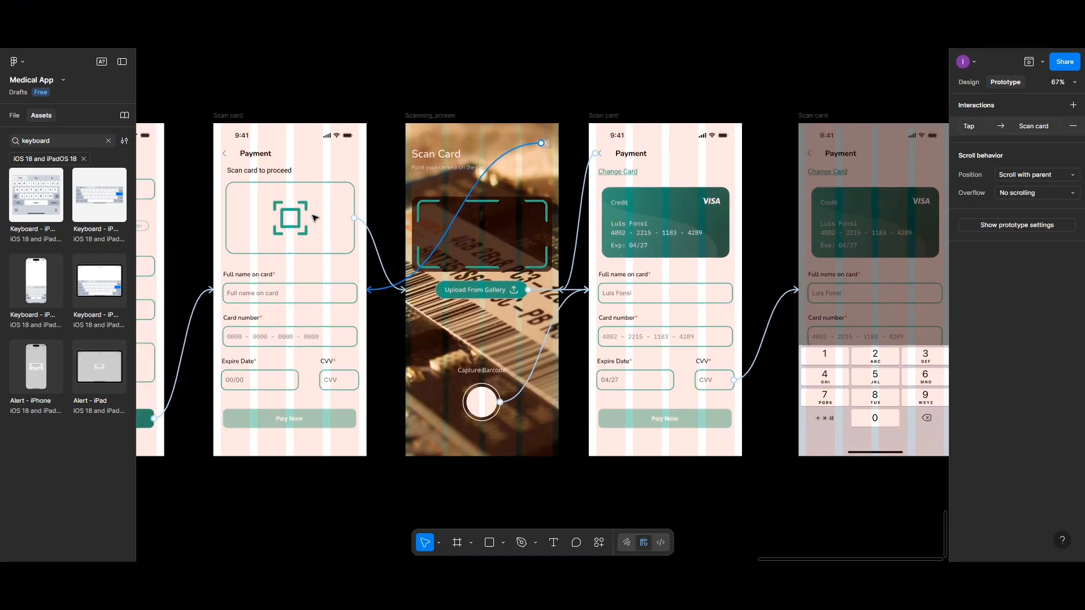
scroll(315, 218, left, 3)
click(382, 158)
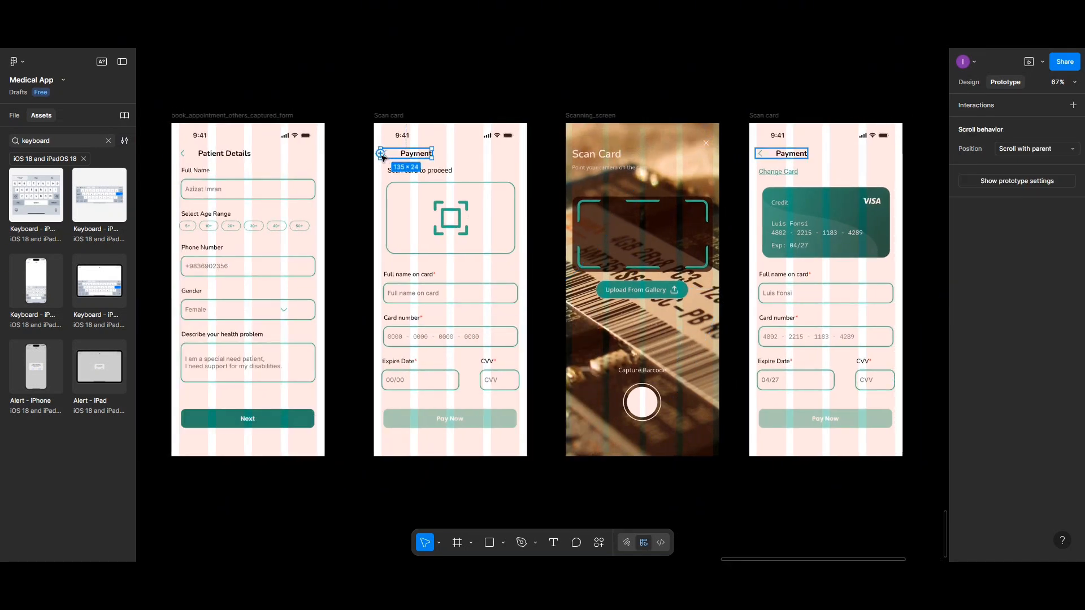
drag(382, 157, 305, 232)
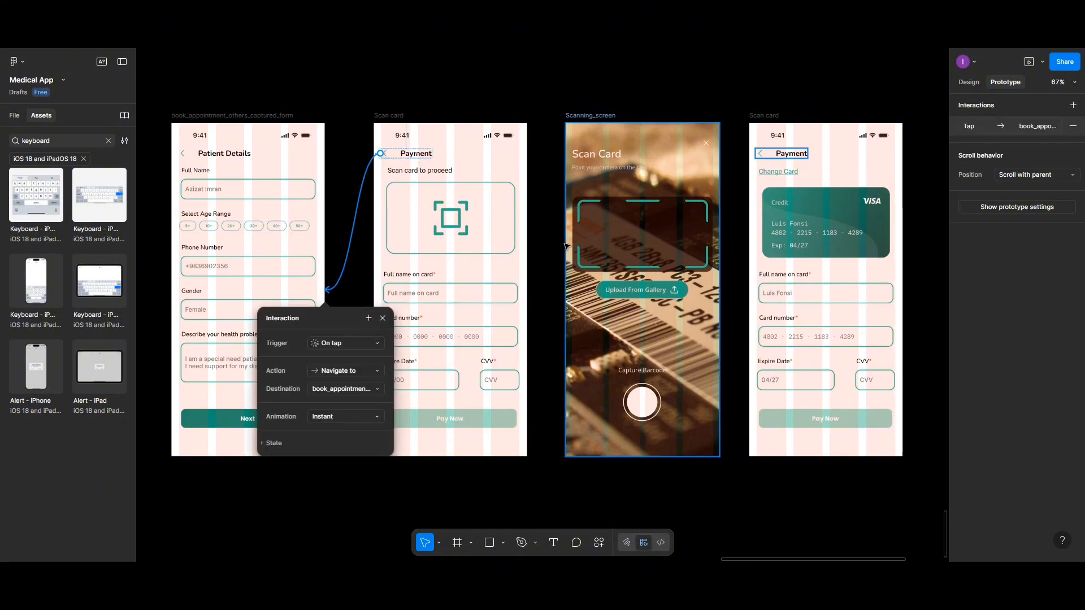
Step: Review the prototype connections between the Patient Details, card scanning and payment screens
scroll(565, 246, down, 5)
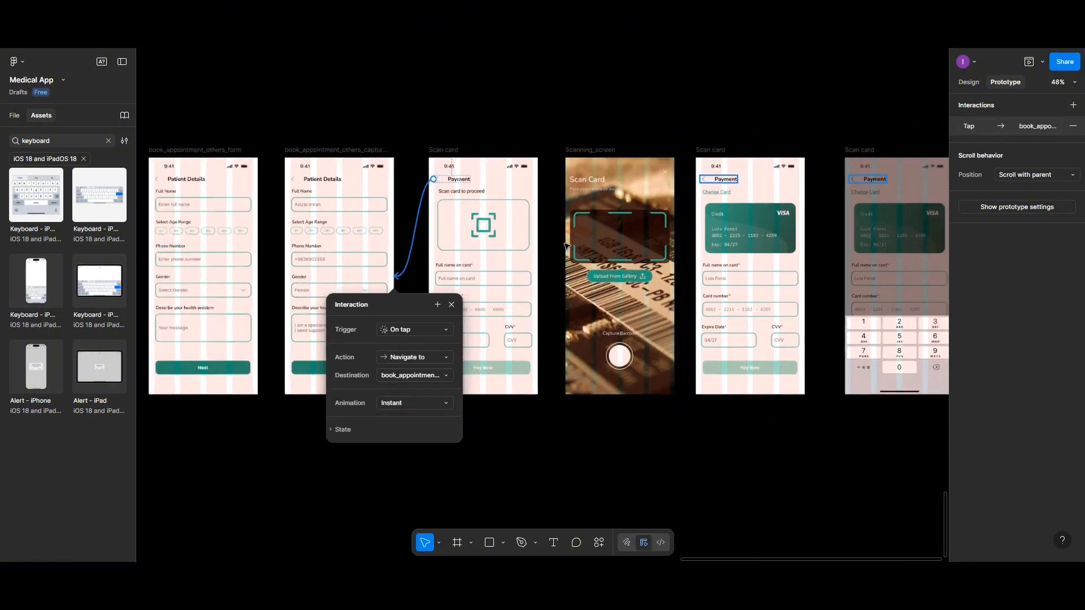
click(565, 245)
scroll(566, 245, left, 1)
scroll(567, 245, right, 5)
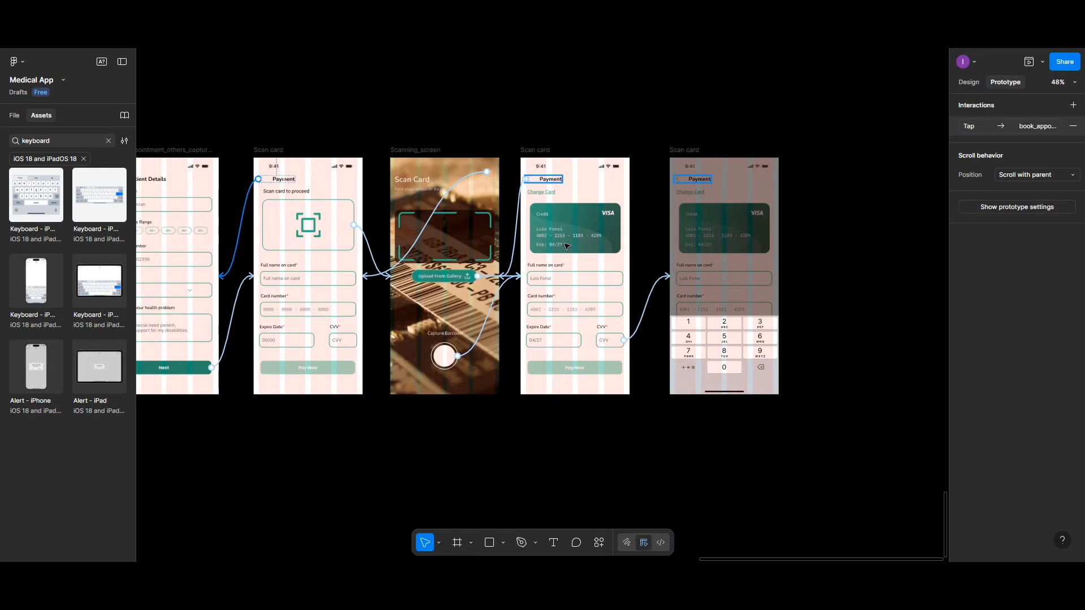
scroll(567, 246, left, 2)
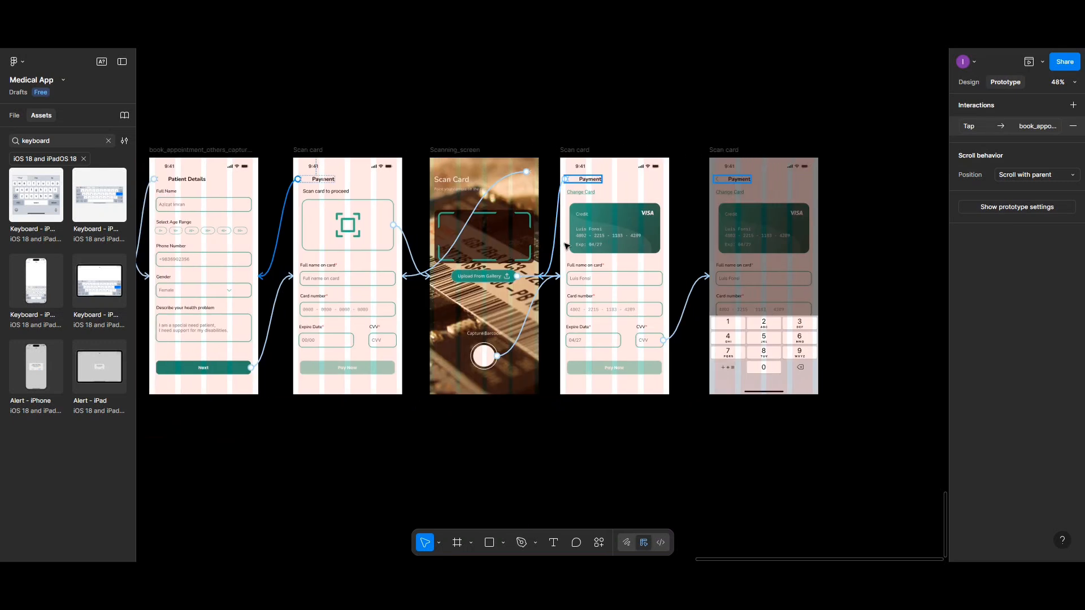
scroll(567, 246, right, 4)
scroll(567, 246, right, 1)
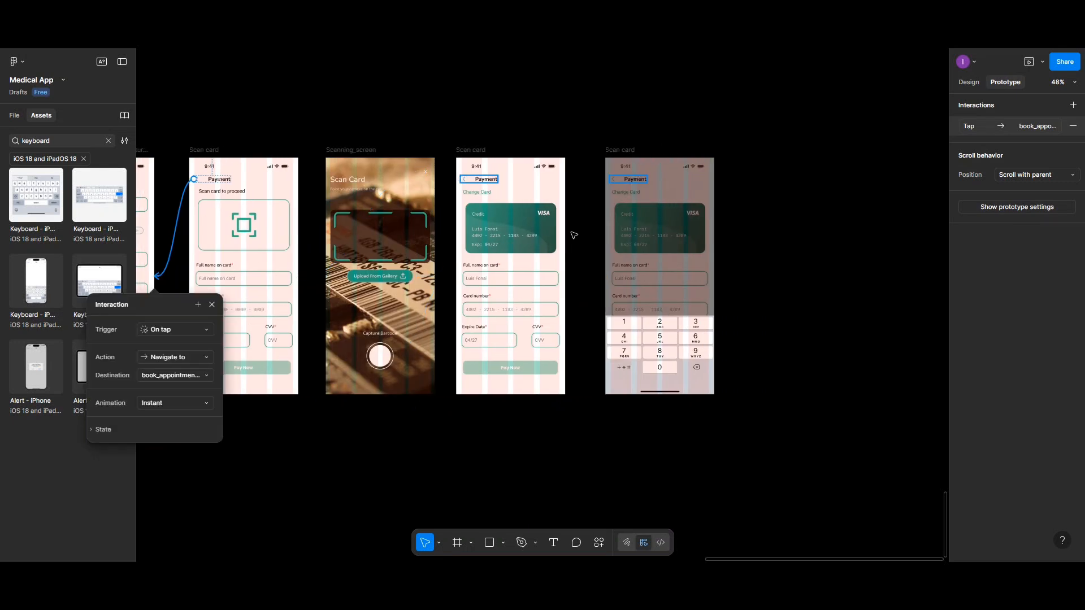
scroll(572, 236, down, 3)
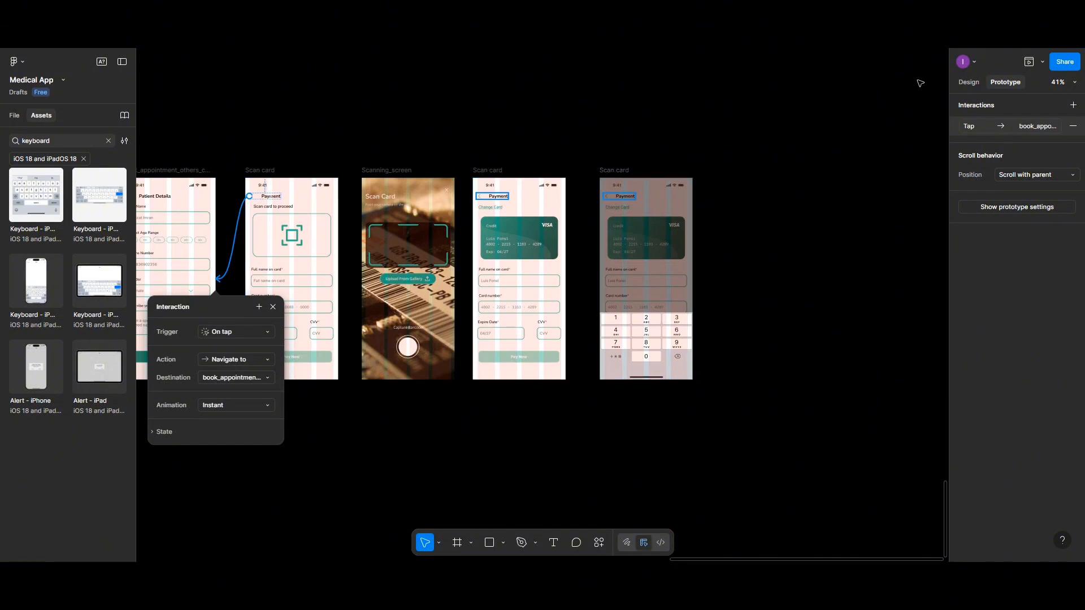
Step: Duplicate the filled-in Scan card screen and place the copy to the right of the keypad screen
click(967, 83)
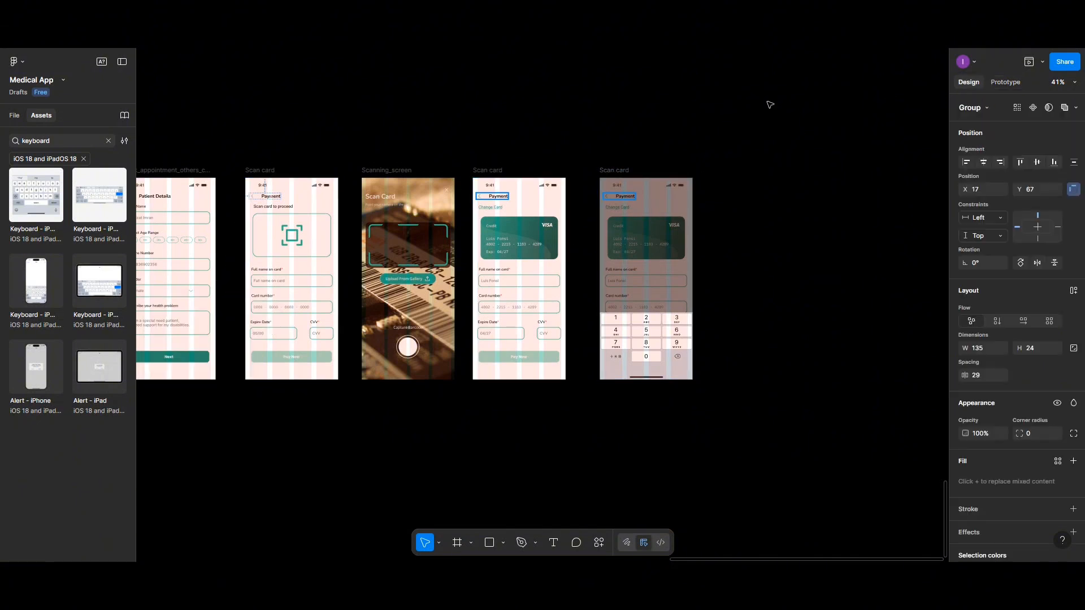
click(499, 170)
drag(499, 171, 769, 173)
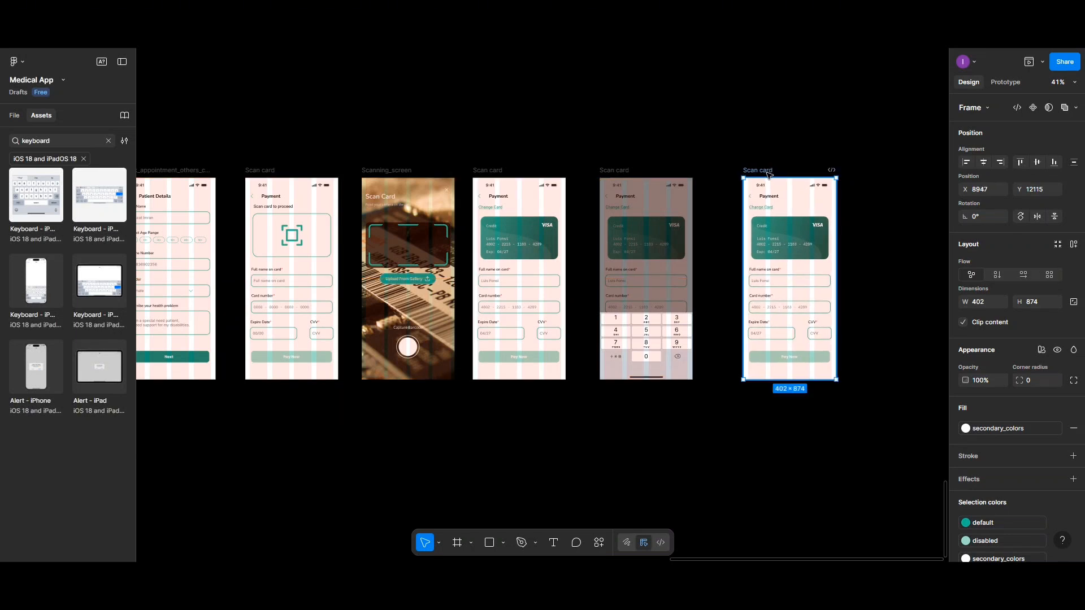
Step: Remove the copied Scan card screen's navigations from its Payment header to Scanning_screen and from its CVV field to the keypad screen
click(1004, 82)
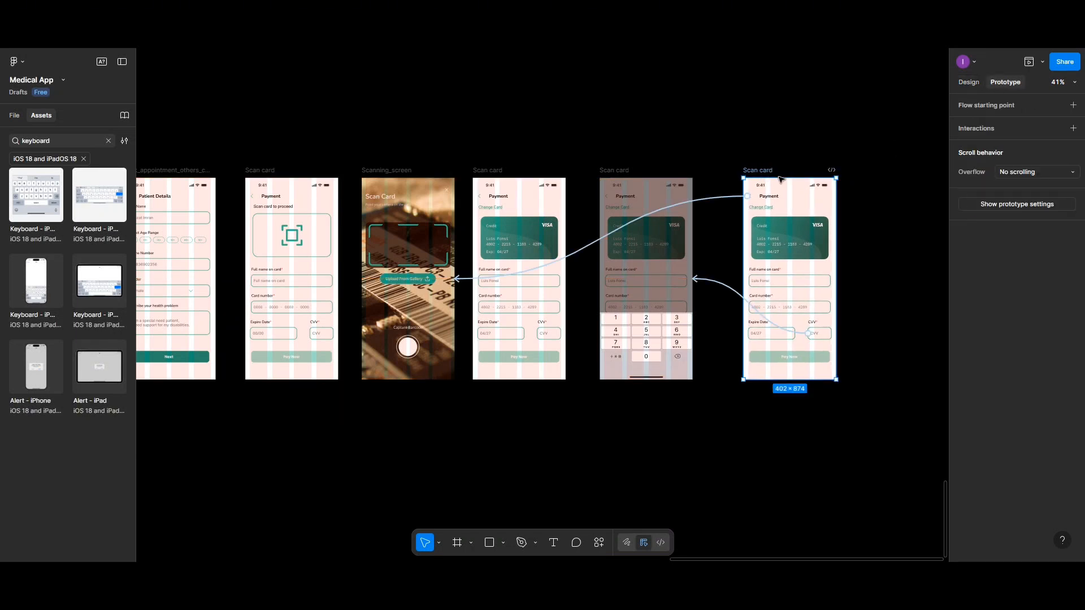
click(729, 198)
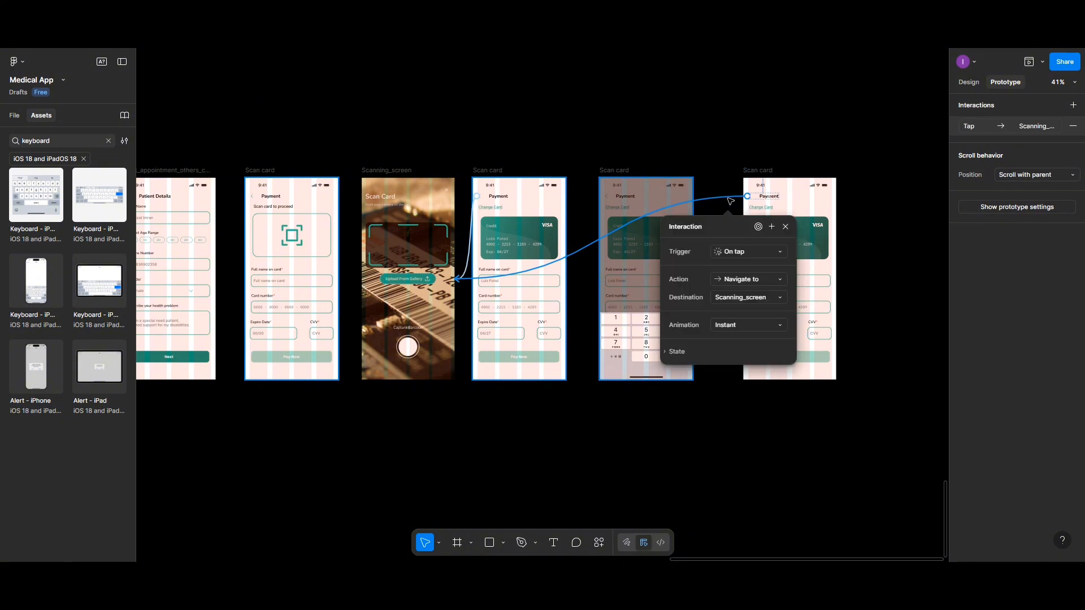
click(1073, 126)
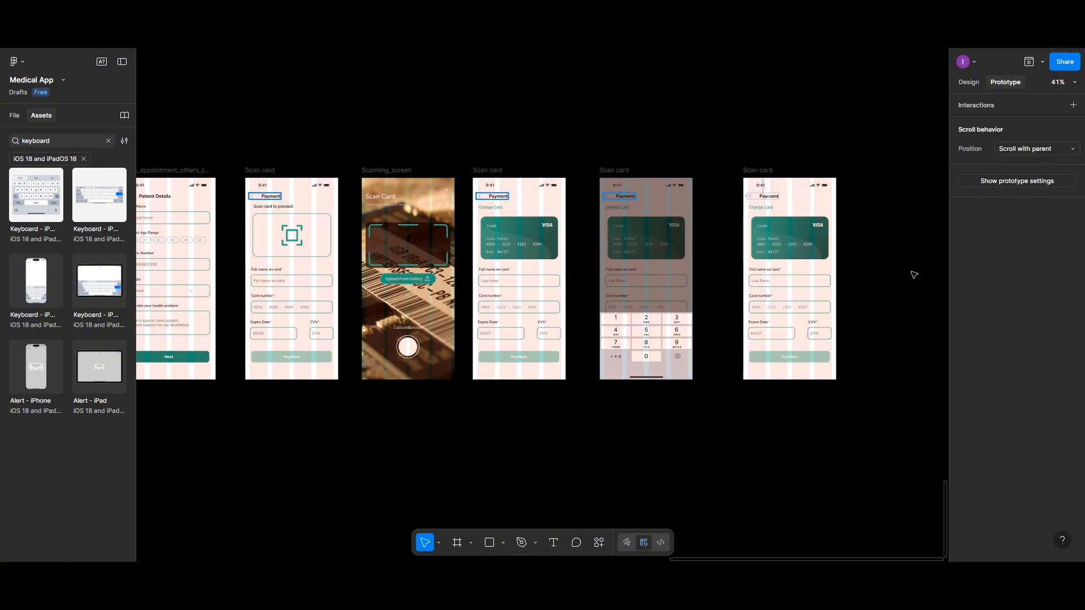
click(803, 332)
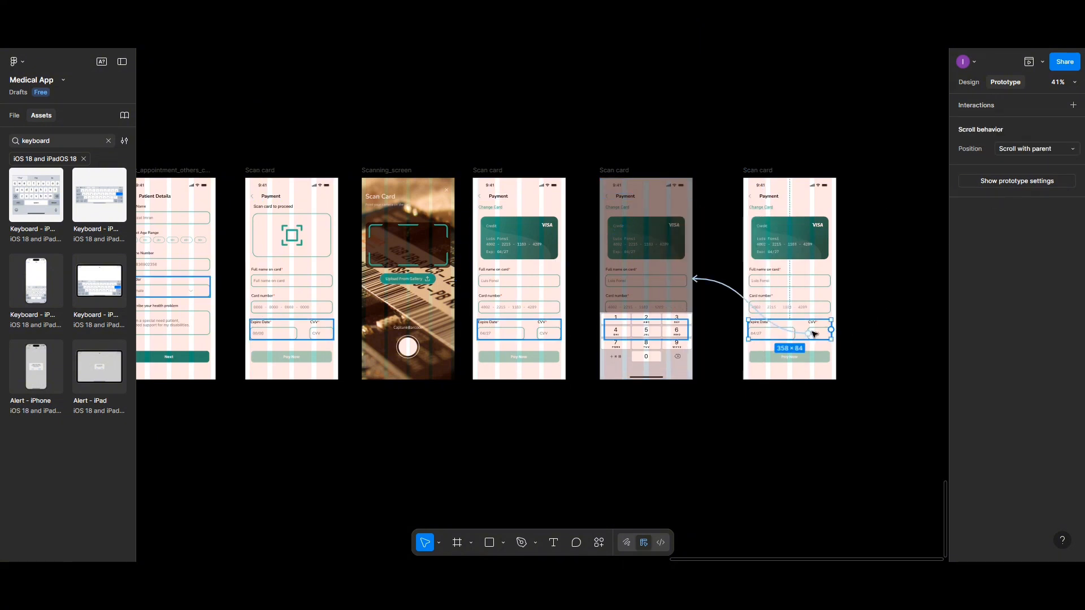
click(726, 290)
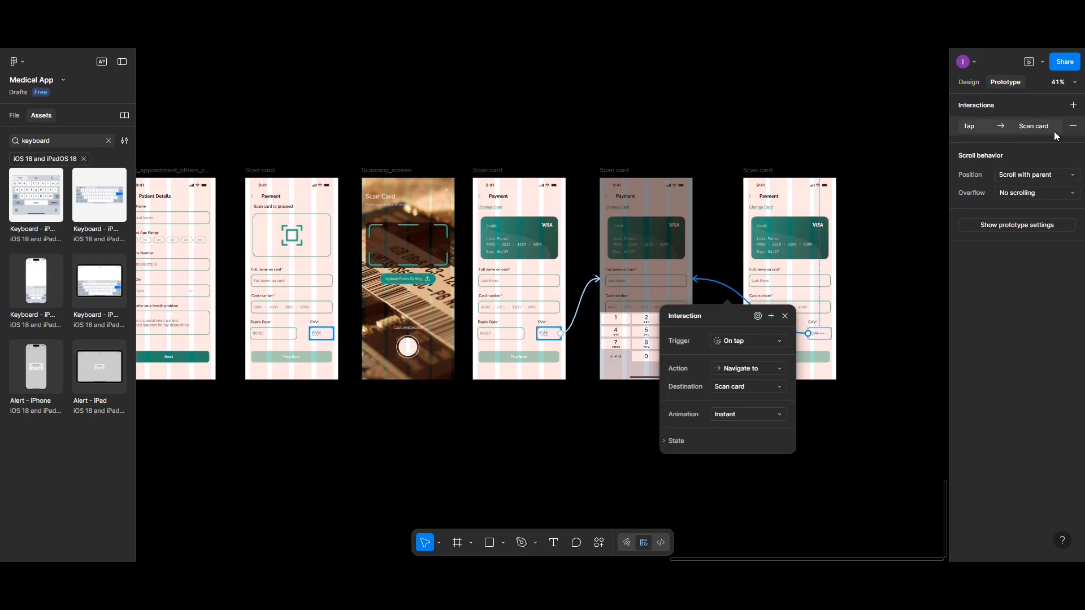
click(1071, 128)
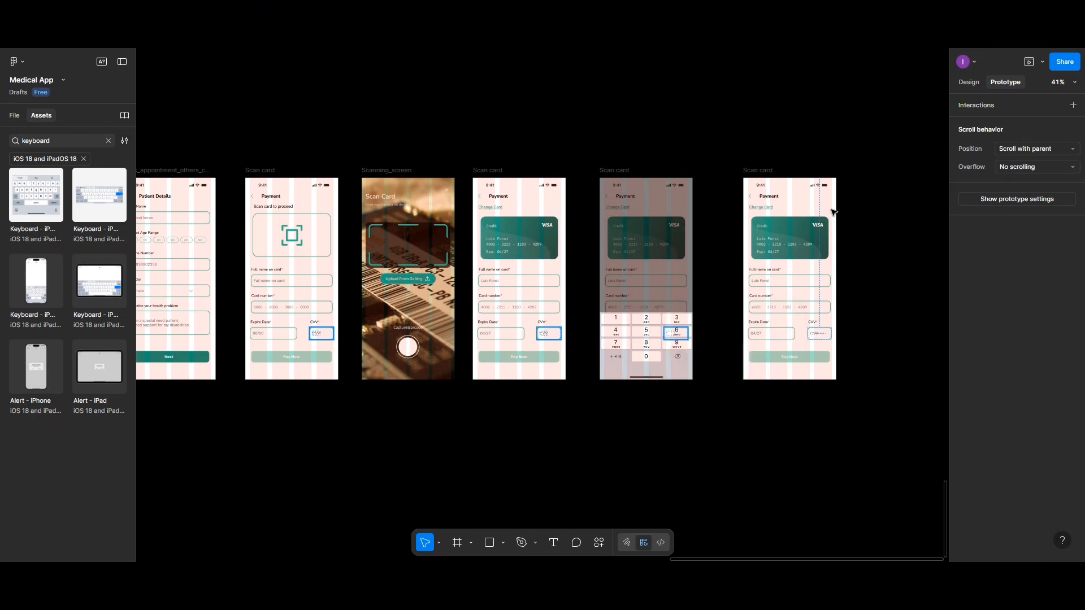
Step: Move the copied Scan card screen closer to the keypad screen and rename it Card_detail_filled
scroll(830, 212, up, 3)
scroll(829, 212, up, 1)
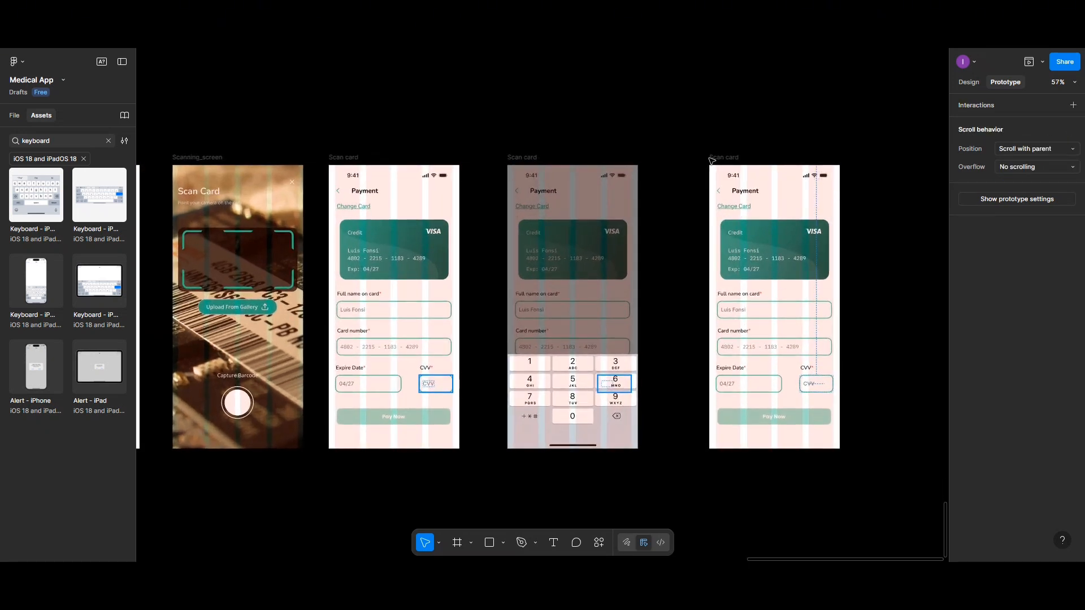
drag(715, 159, 684, 159)
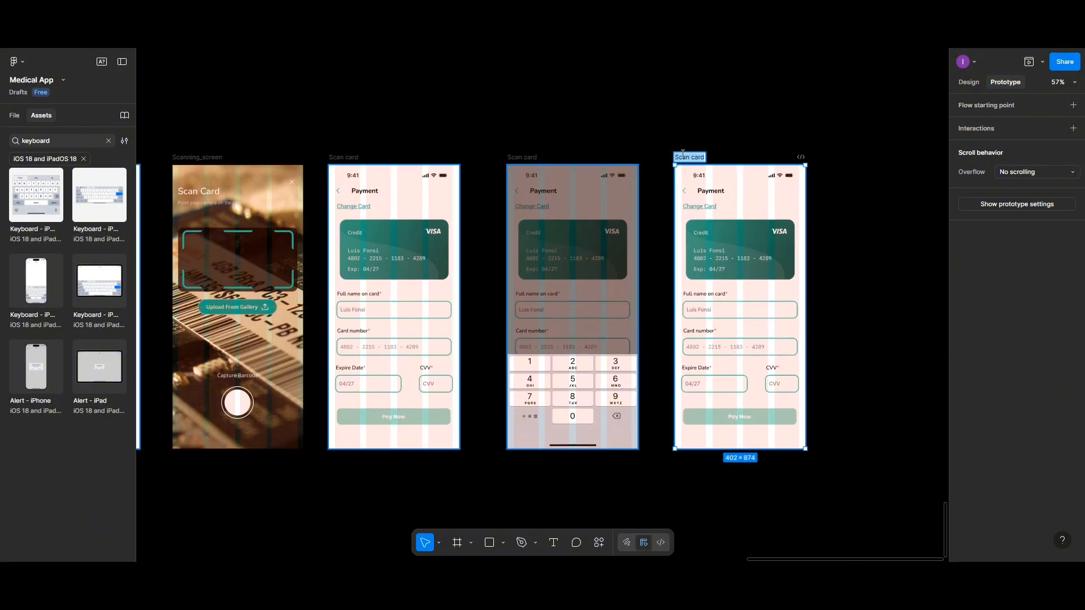
click(678, 154)
drag(675, 155, 708, 155)
text(Card_detail_filled)
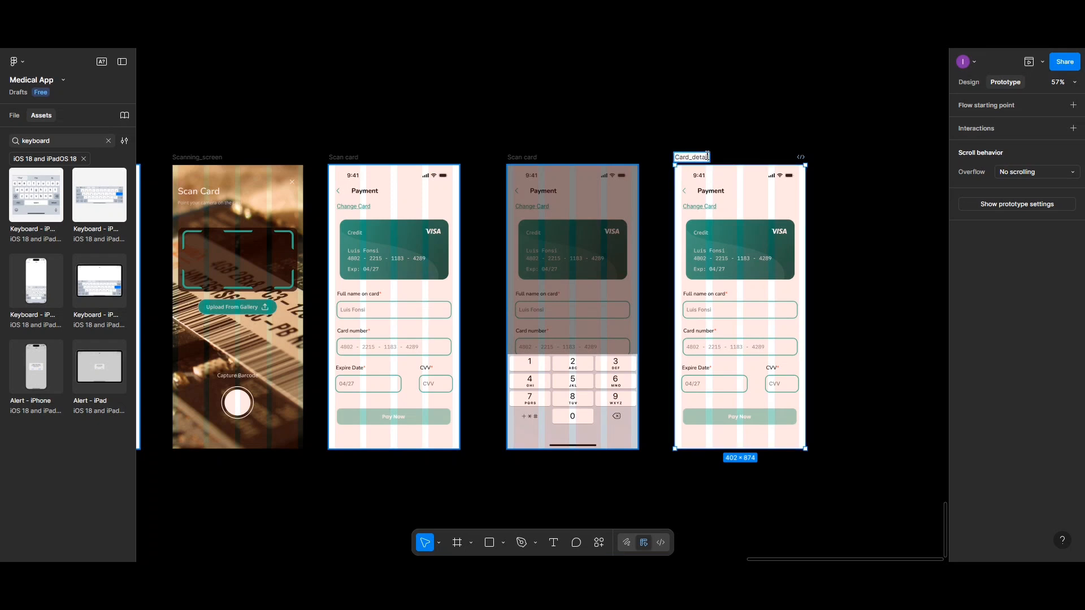
Step: Replace the CVV placeholder on the Card_detail_filled screen with a sample three-digit card security code
double_click(780, 386)
double_click(777, 386)
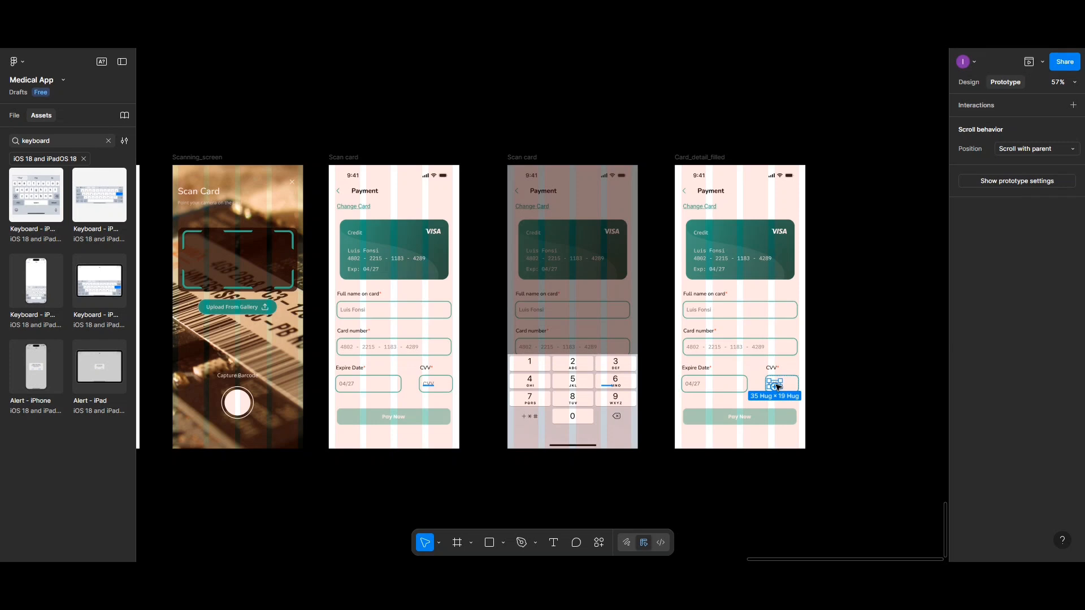
click(968, 82)
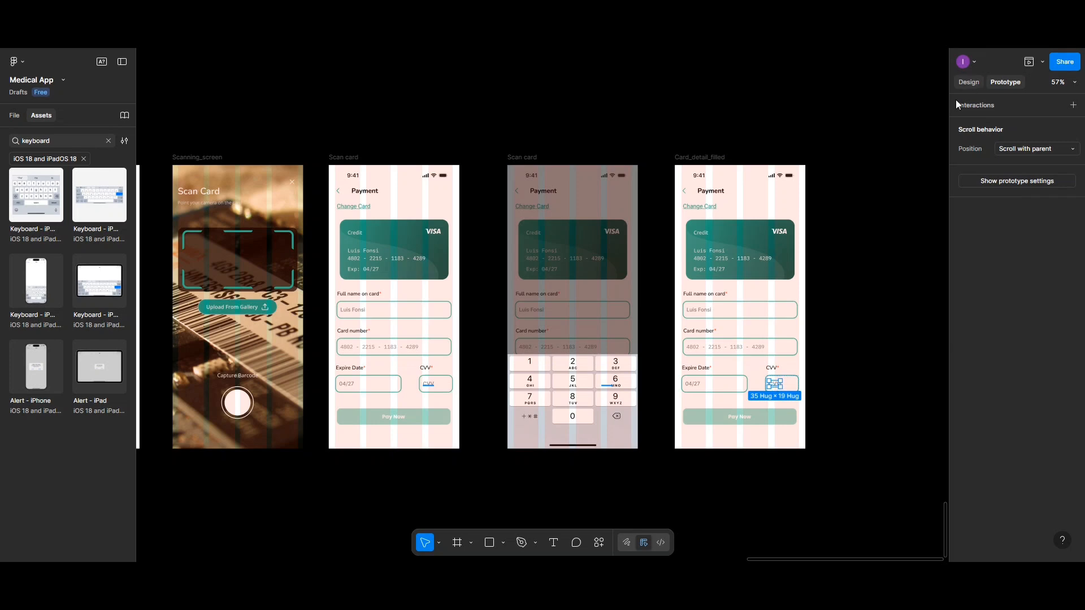
scroll(772, 389, up, 5)
double_click(779, 379)
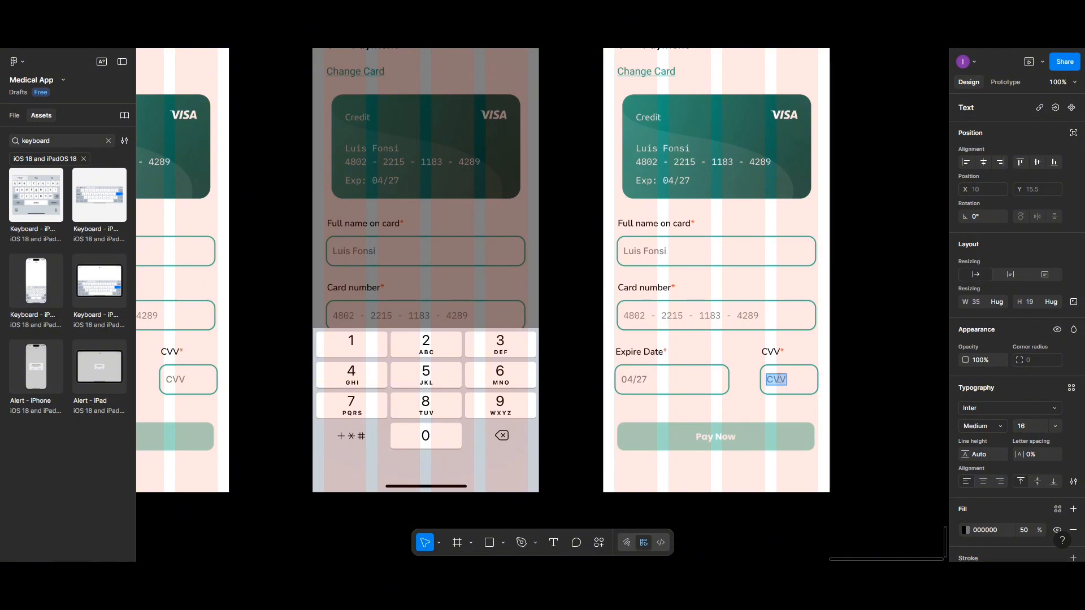
key(BackSpace)
text(8)
text(8)
key(Escape)
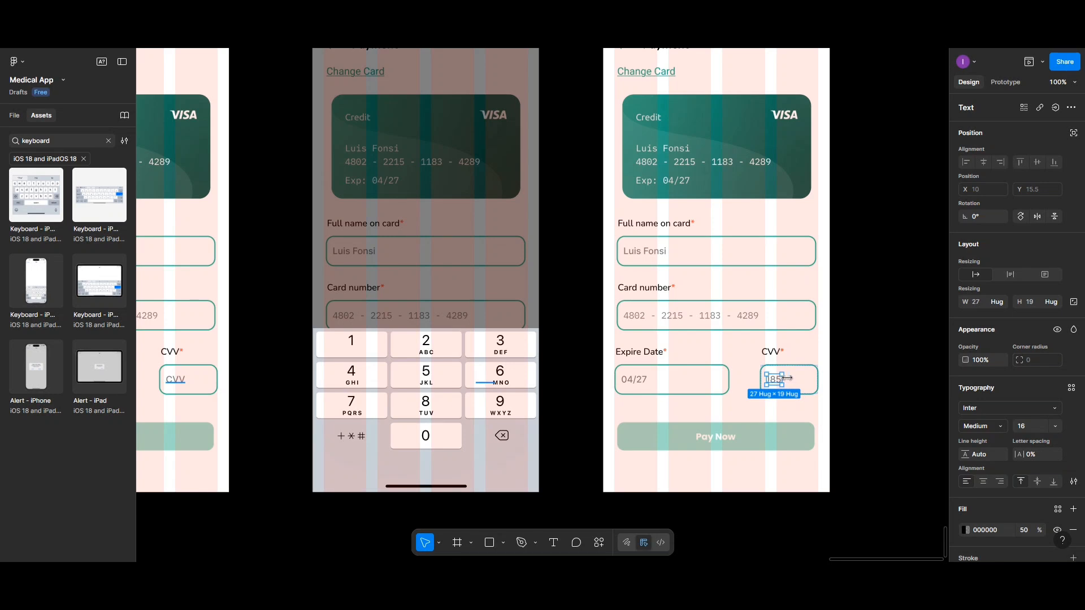
Step: Widen the CVV text on the Card_detail_filled screen to 36 and correct its sample security code
drag(787, 377, 786, 378)
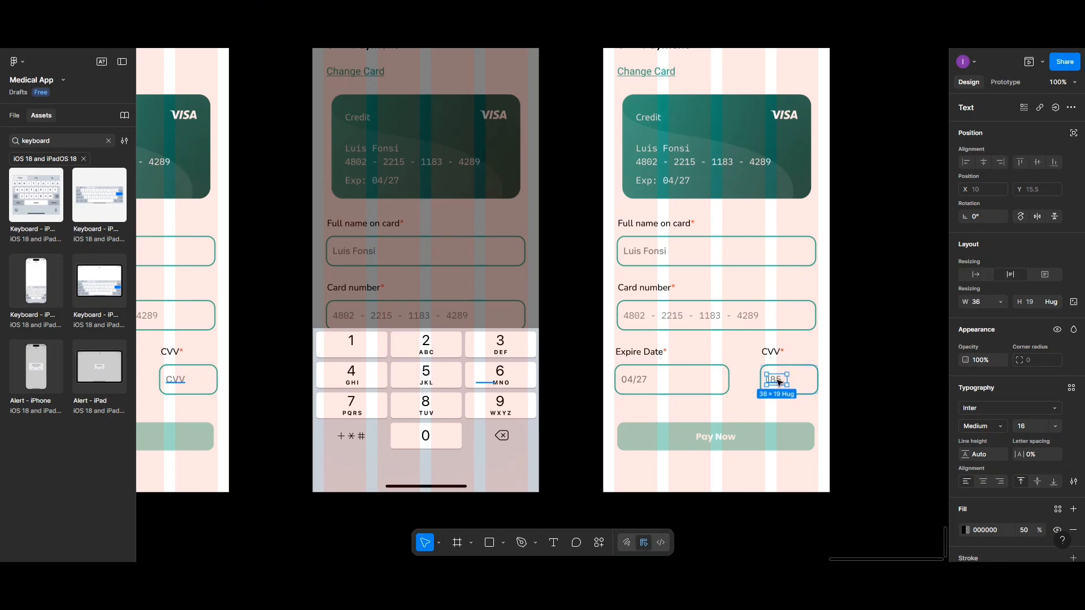
double_click(778, 382)
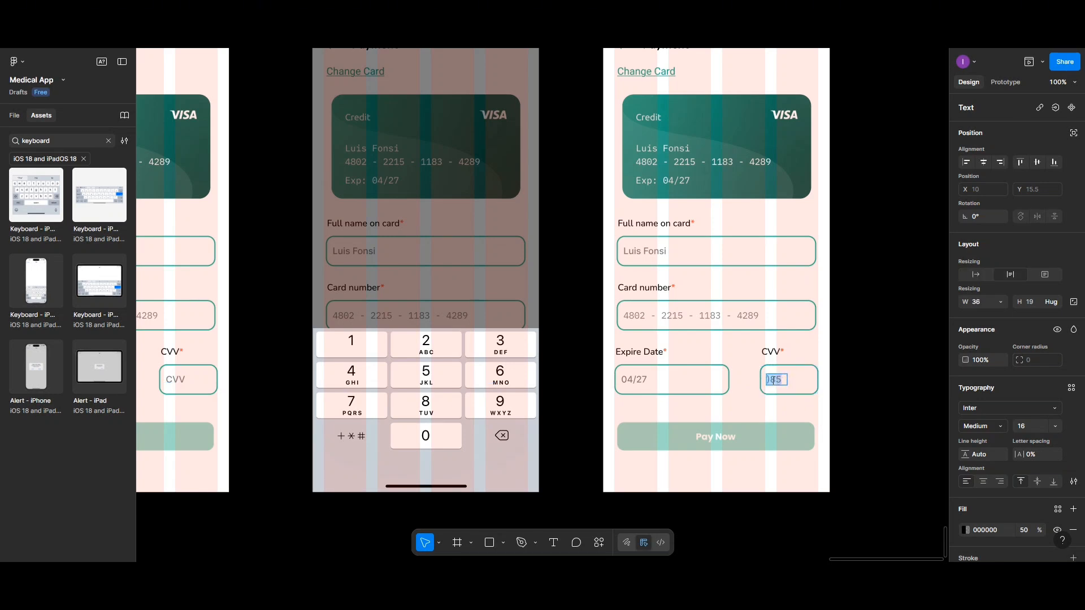
click(774, 380)
key(Escape)
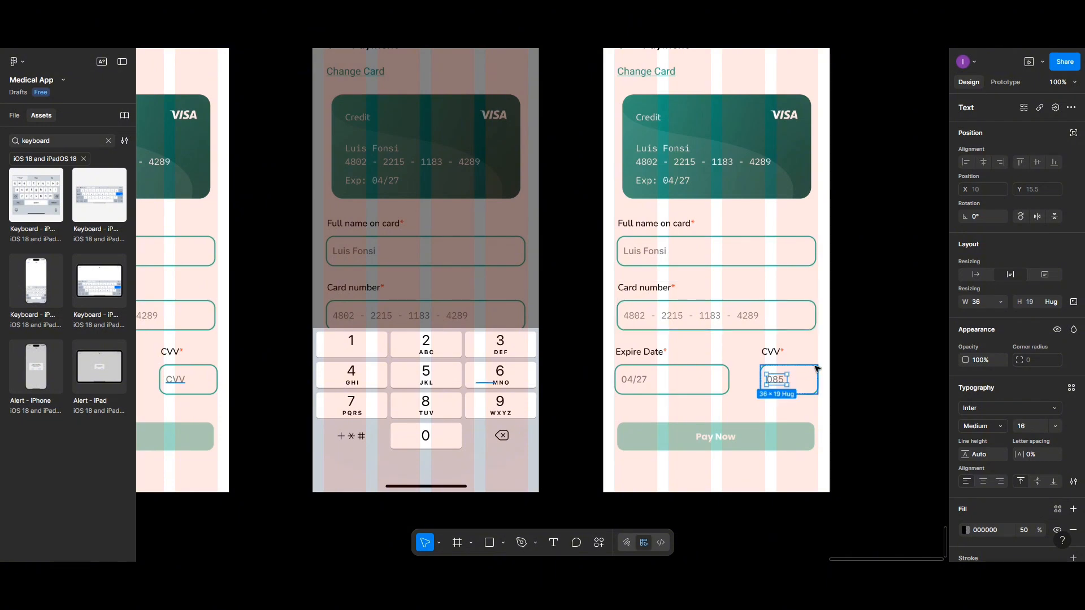
key(Escape)
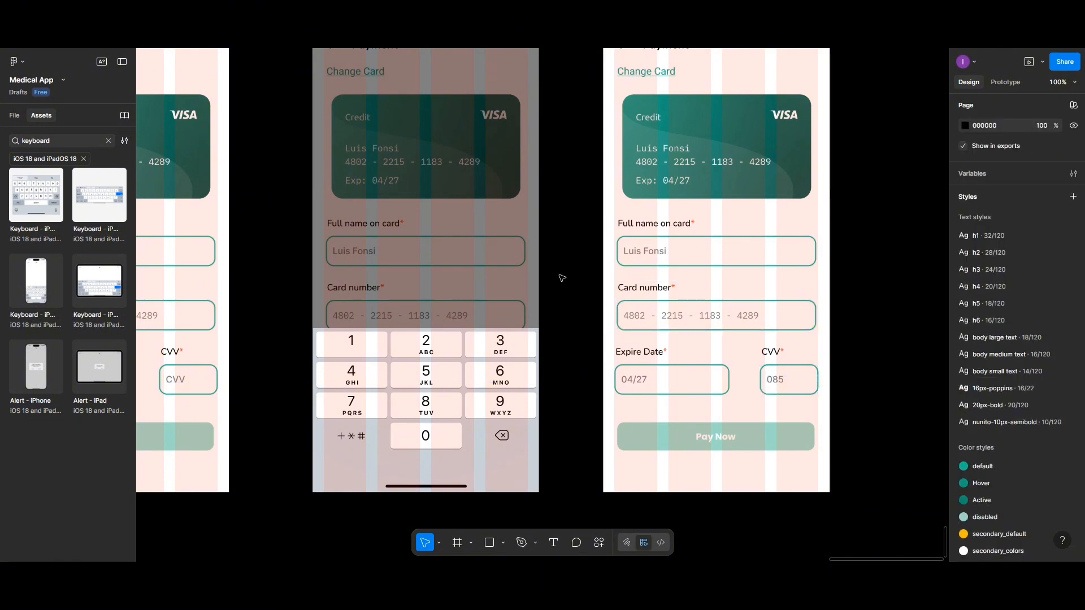
Step: Link the number keypad to the Card_detail_filled screen with an on-tap, instant Navigate to interaction
scroll(562, 278, down, 2)
click(487, 351)
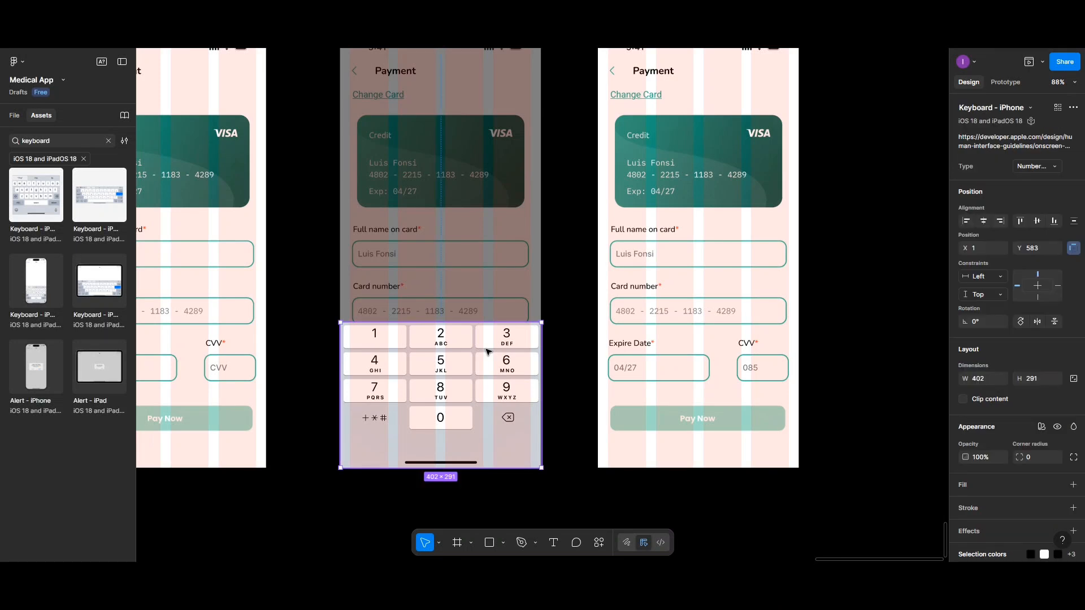
click(1000, 85)
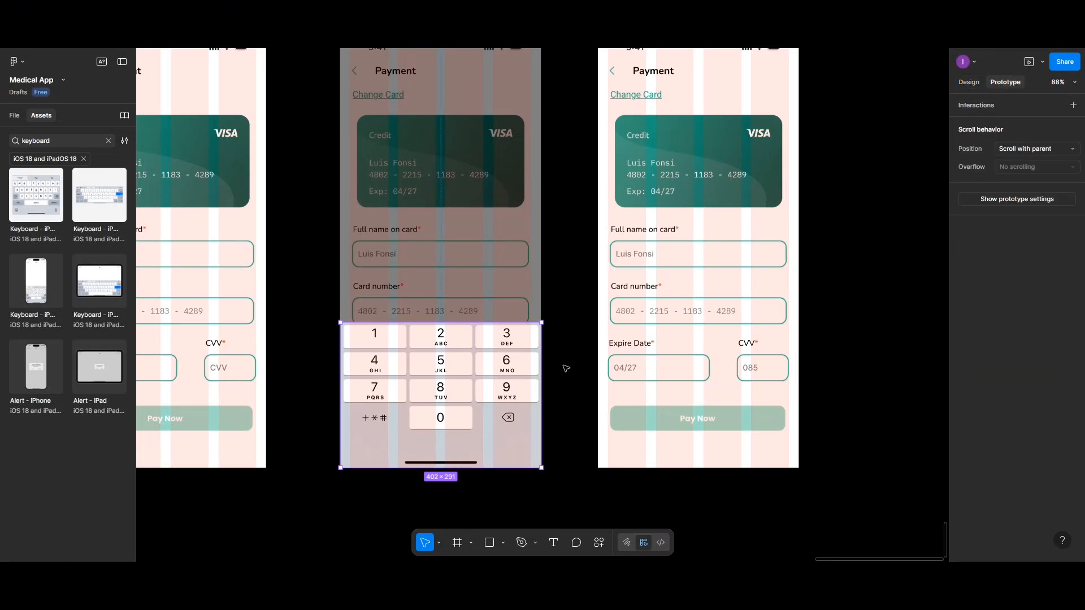
mouse_move(543, 396)
drag(541, 396, 630, 327)
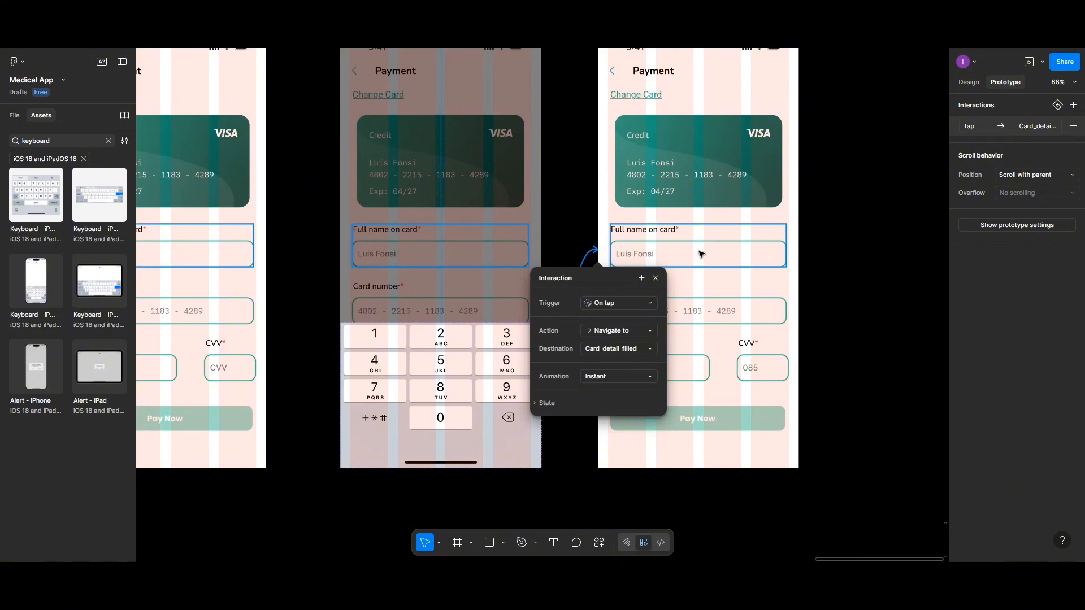
scroll(701, 254, up, 3)
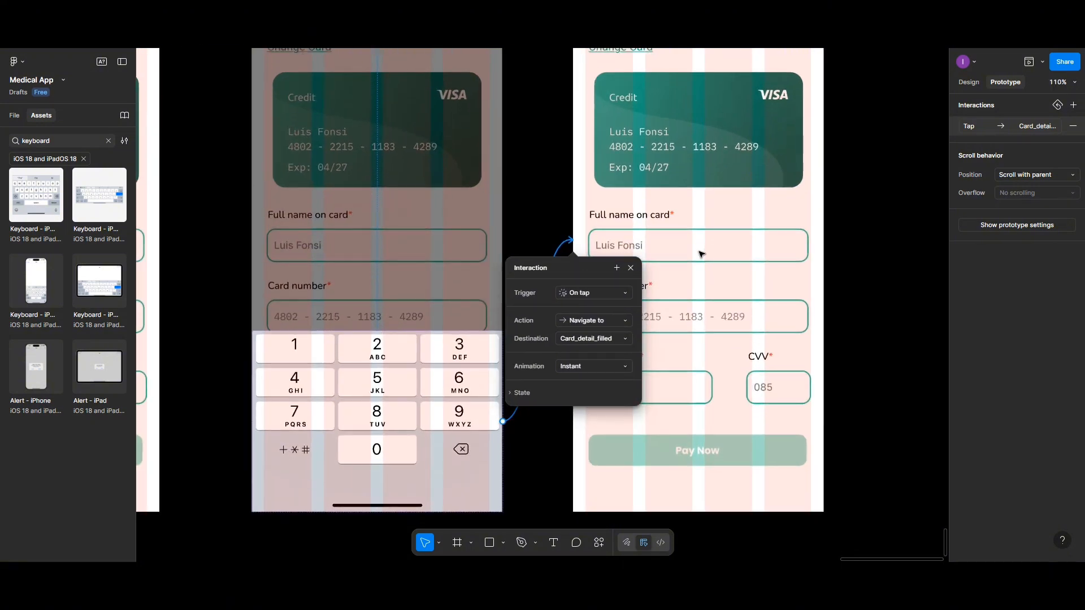
click(891, 222)
Step: Change the fill of the Pay Now button on the Card_detail_filled screen to the Active color style
scroll(626, 243, down, 3)
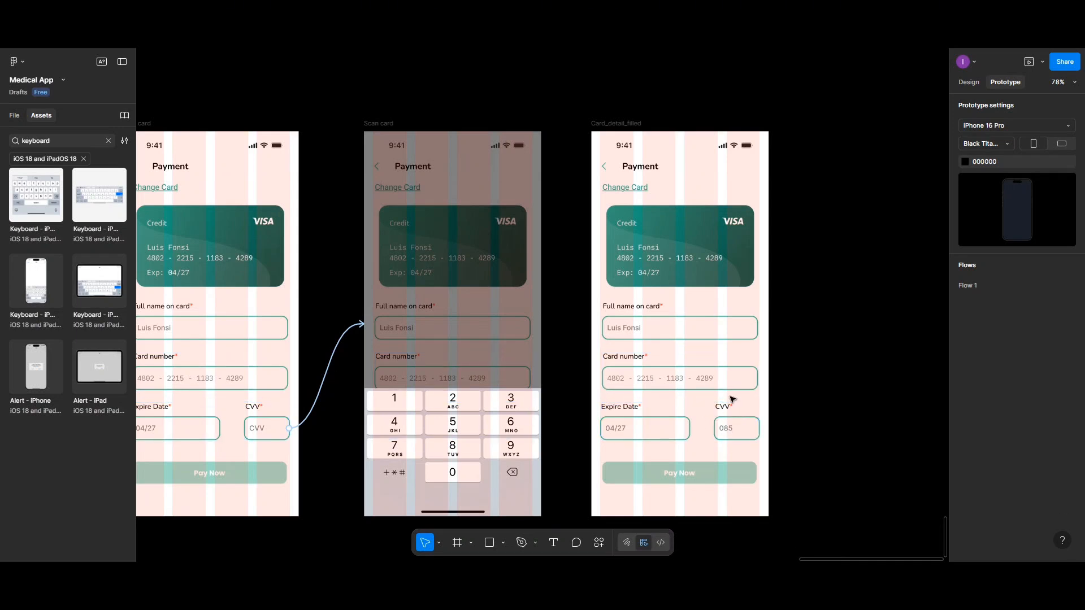
scroll(690, 285, down, 1)
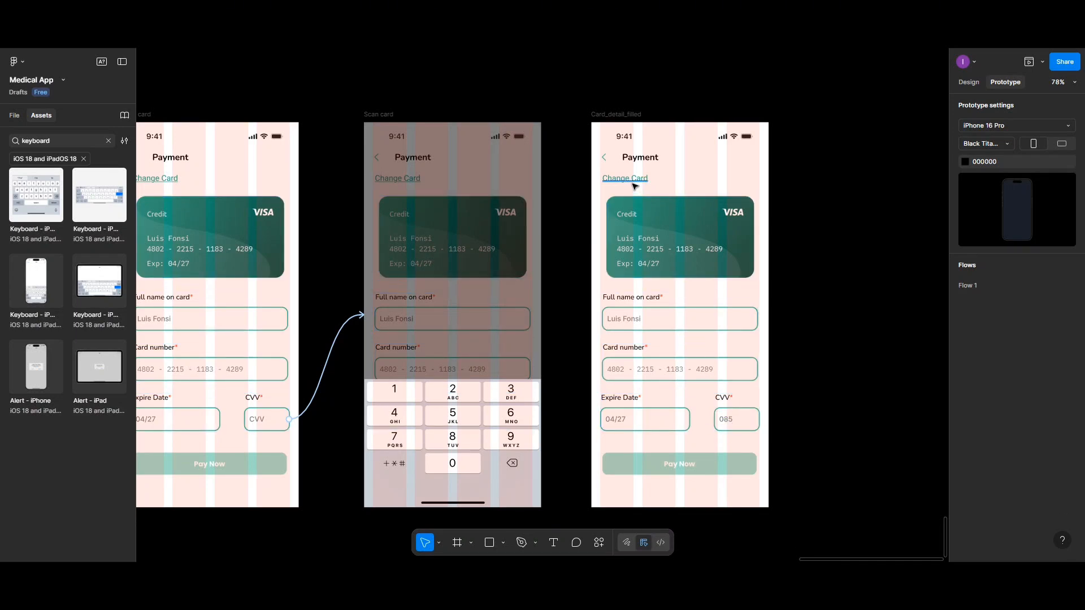
scroll(670, 336, down, 5)
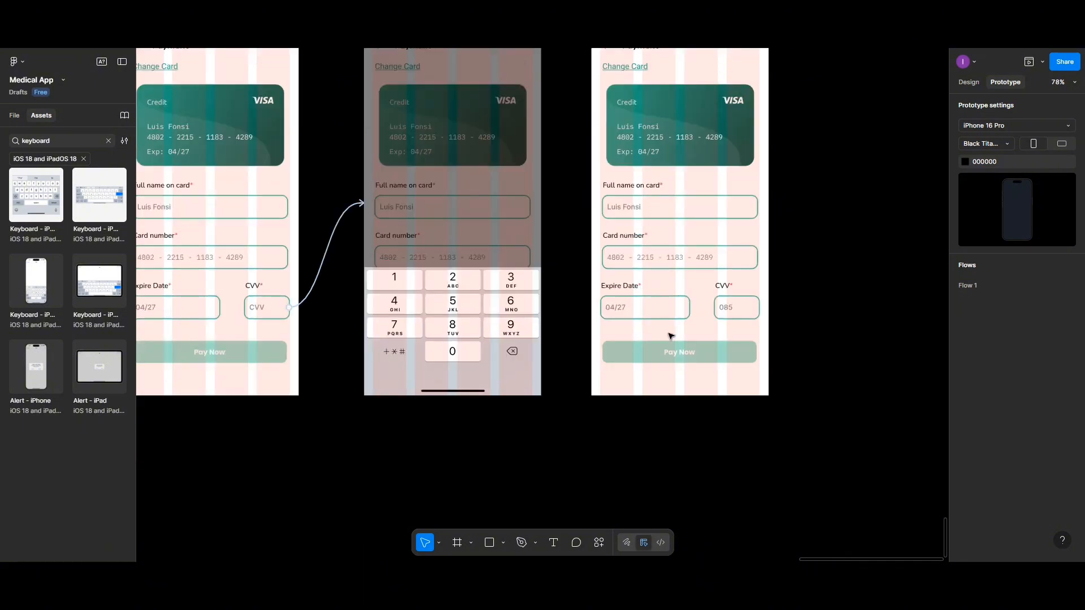
click(656, 352)
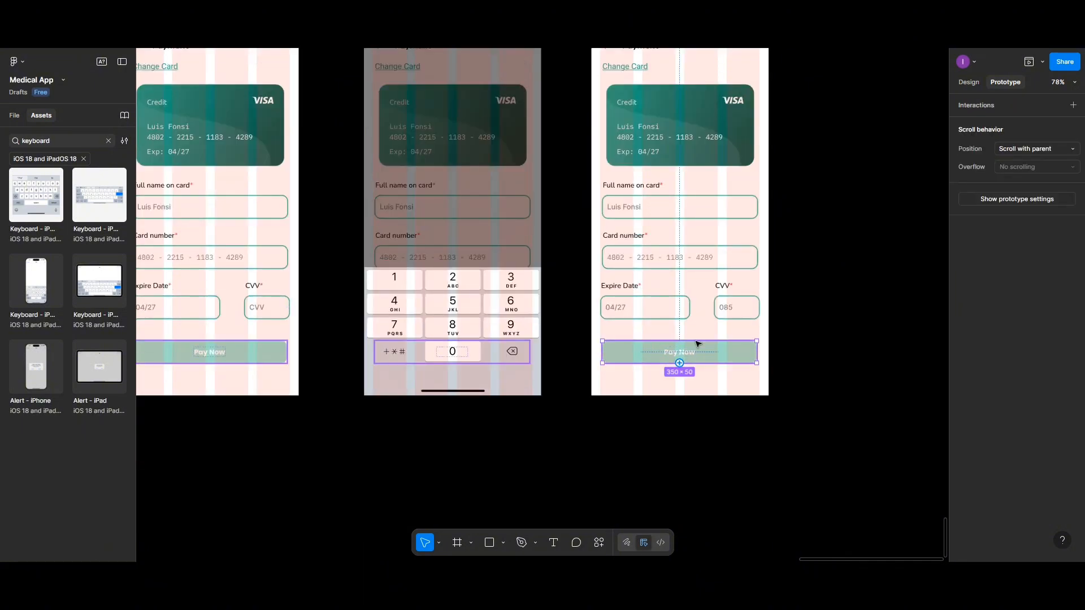
click(969, 82)
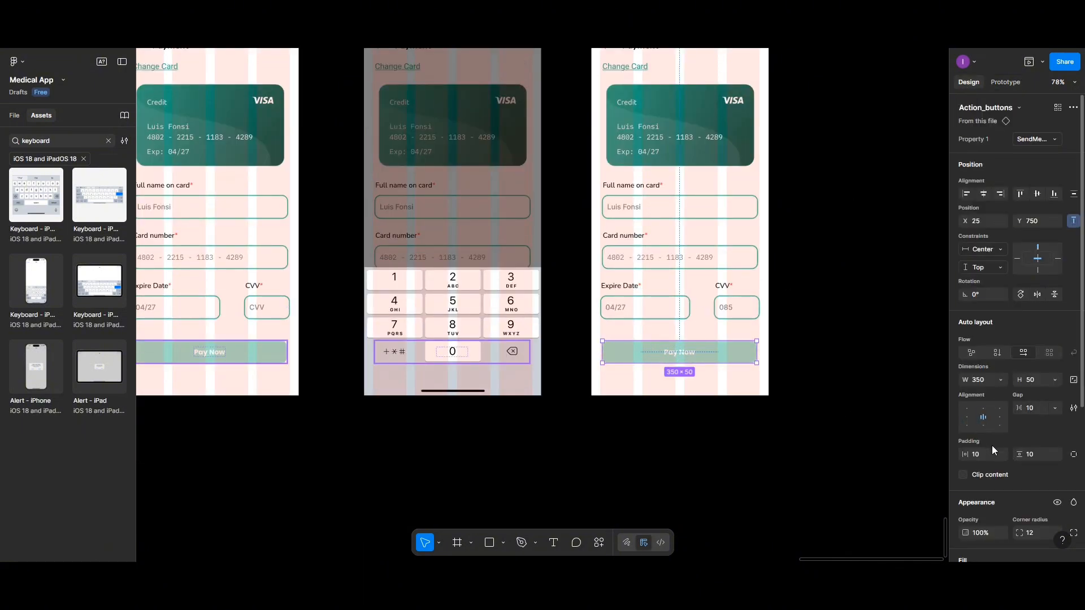
scroll(993, 450, down, 3)
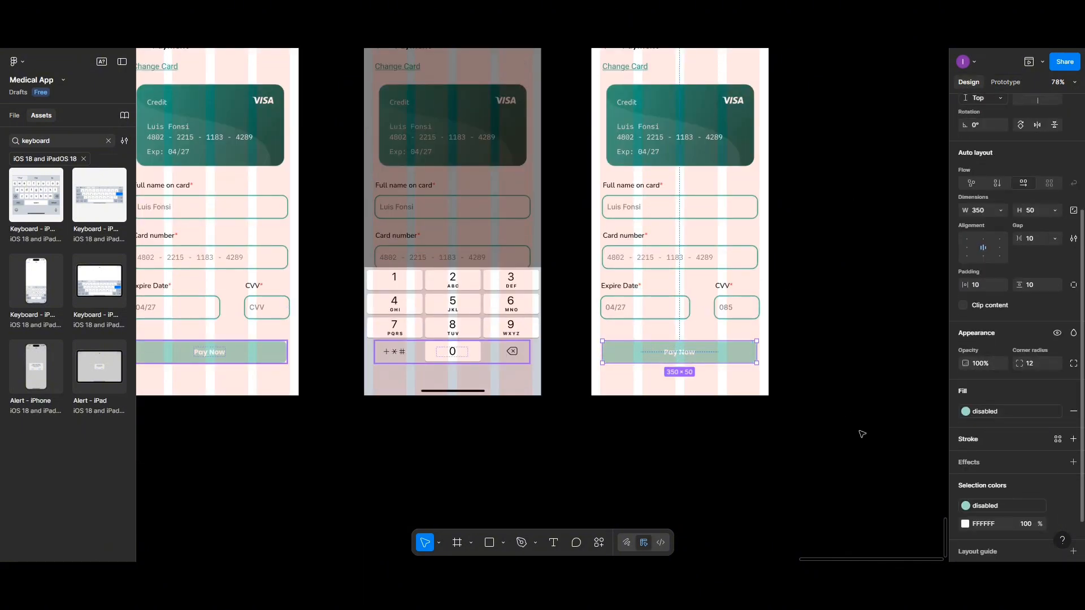
click(966, 412)
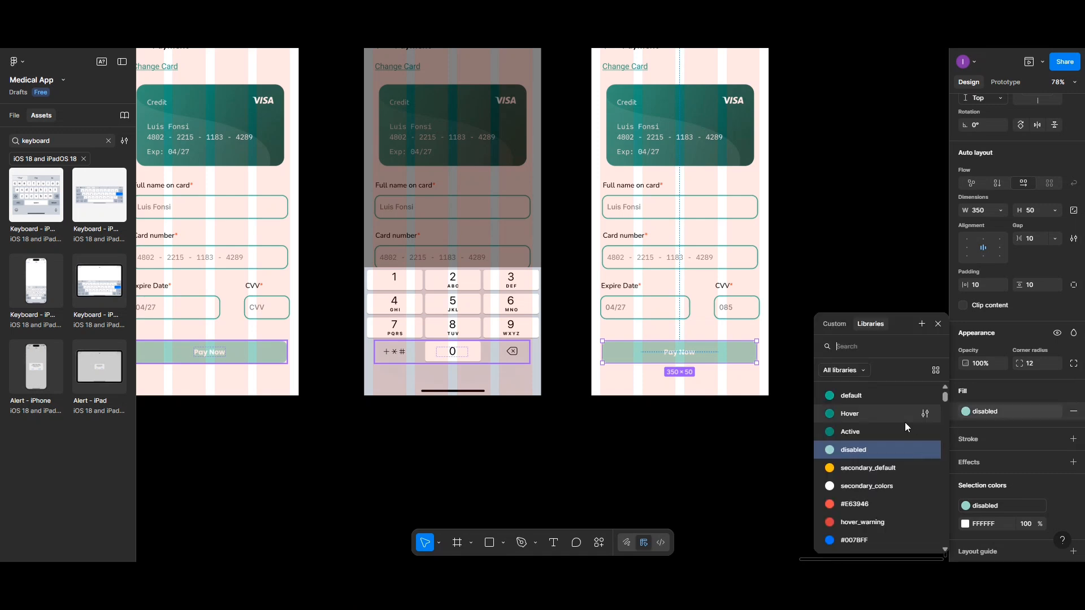
click(832, 431)
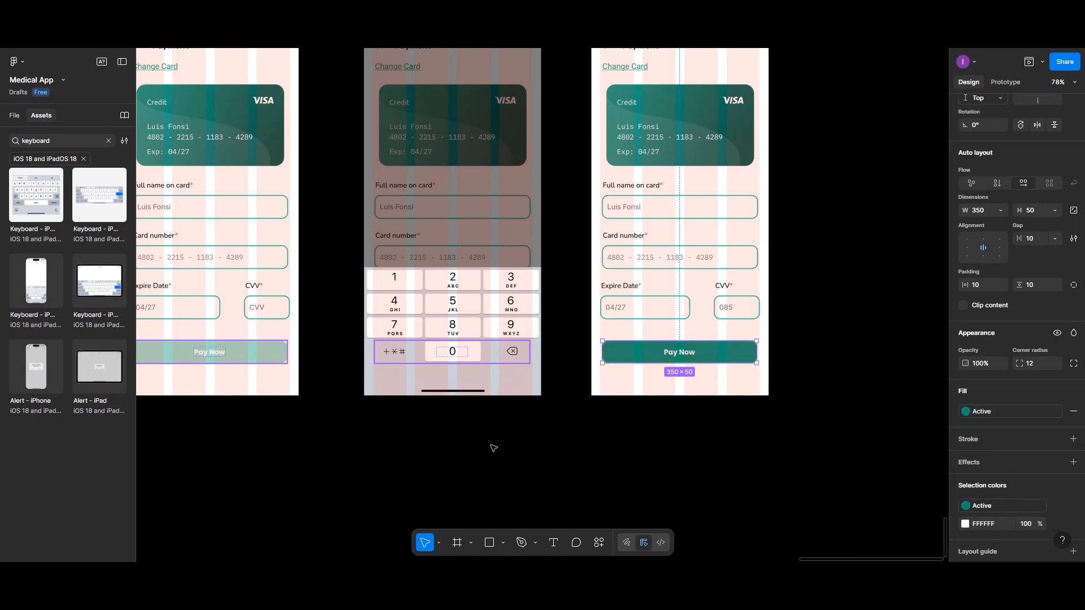
Step: Open a prototype preview starting from the filled-in Patient Details screen
scroll(442, 427, down, 3)
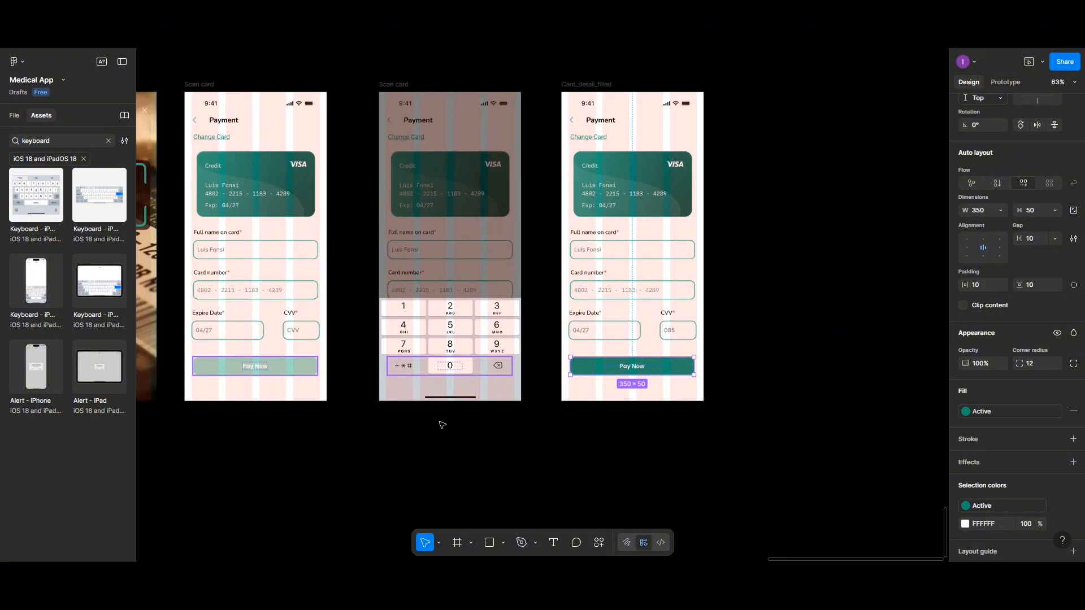
click(576, 84)
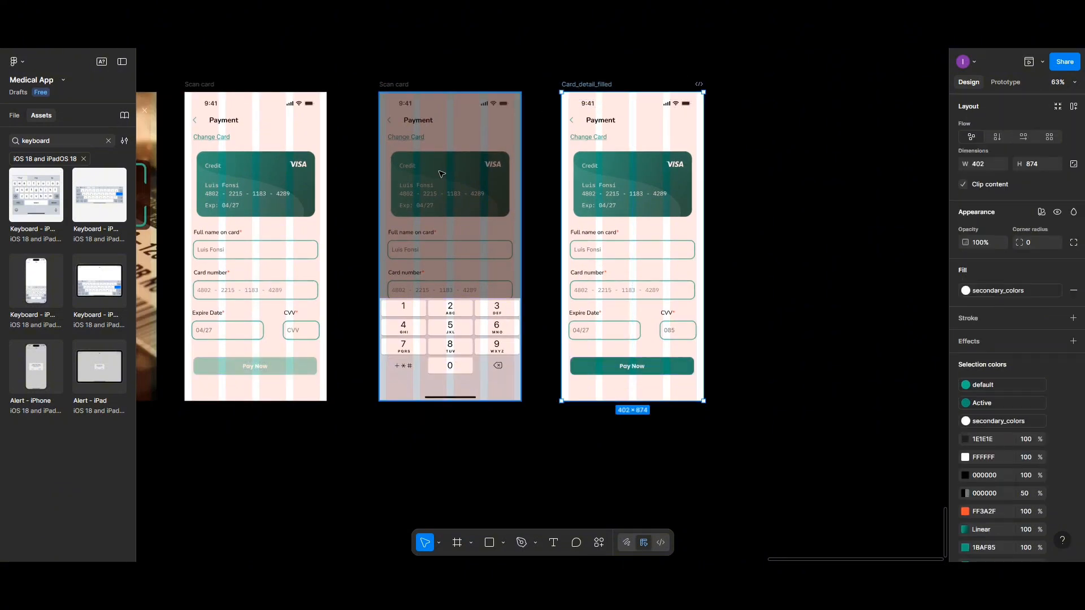
scroll(436, 196, down, 2)
scroll(435, 197, down, 1)
scroll(436, 196, left, 10)
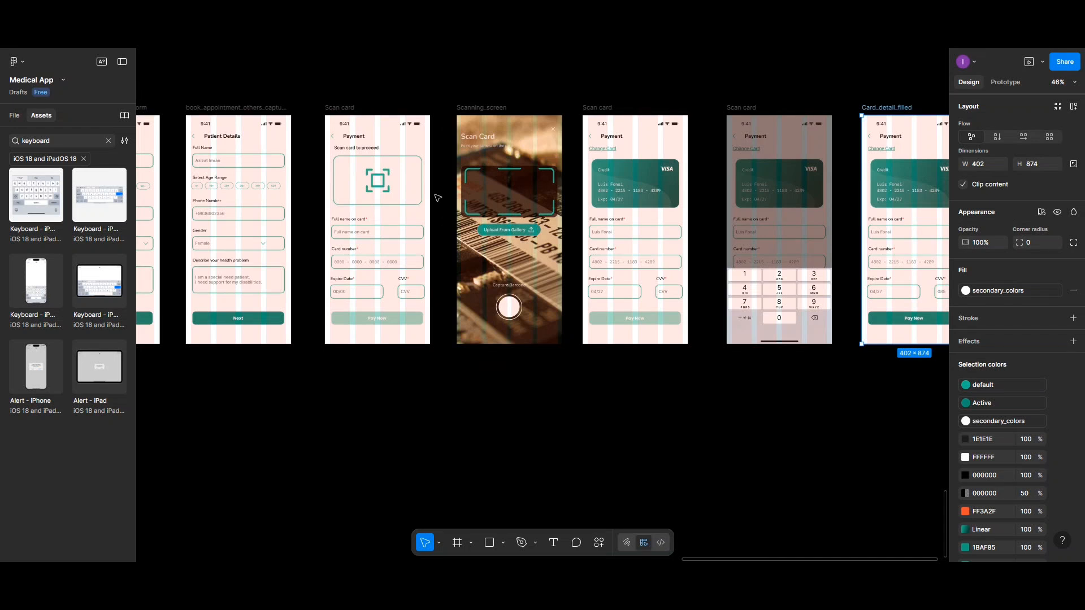
click(238, 109)
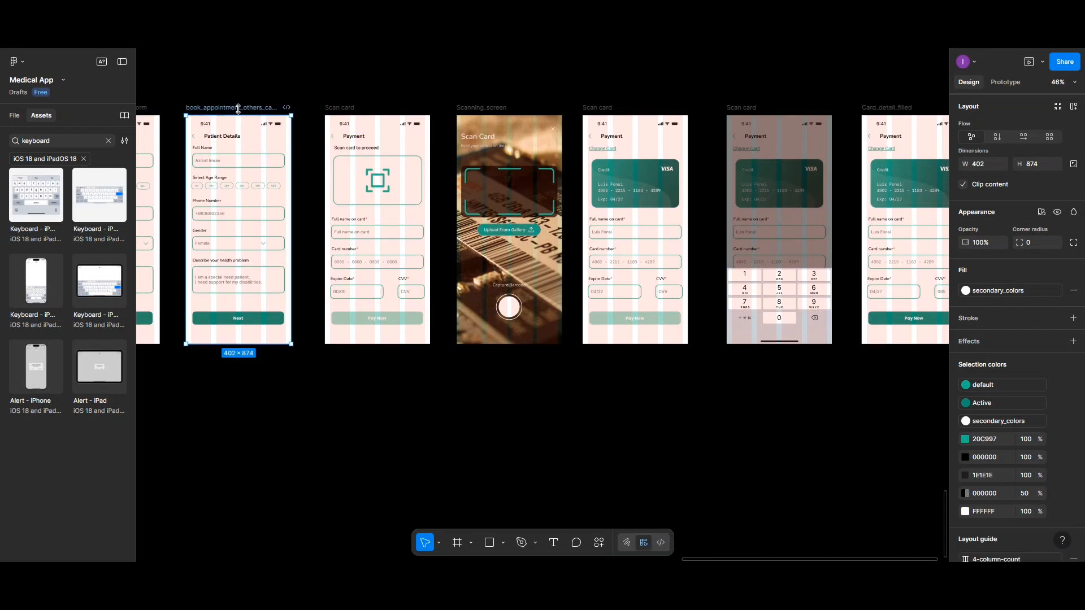
click(1029, 61)
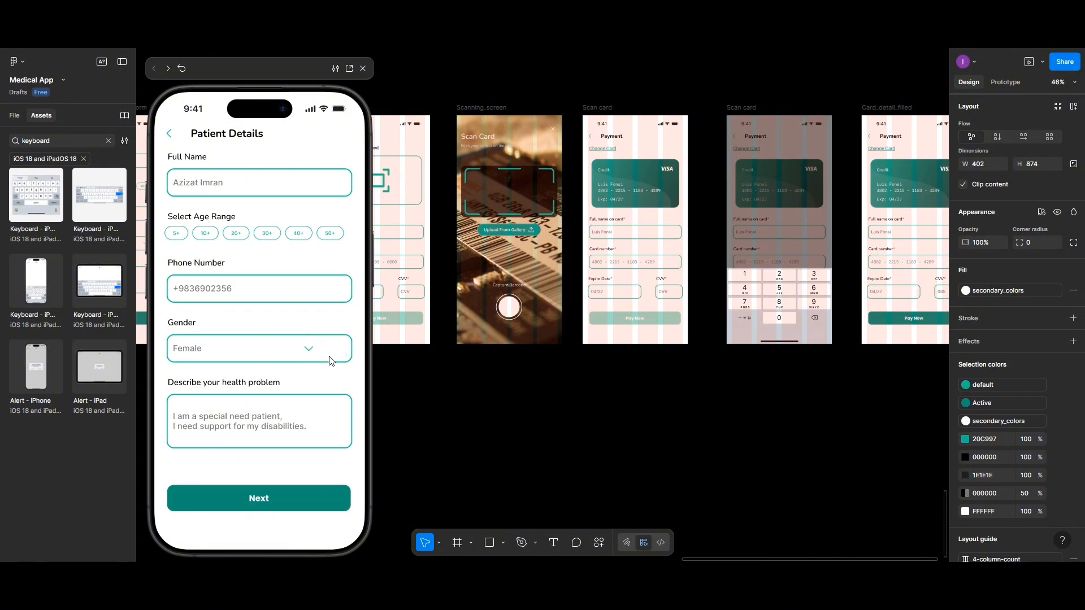
Step: Test the previewed flow from Patient Details through the card scan area and Upload From Gallery to the payment screen
click(271, 504)
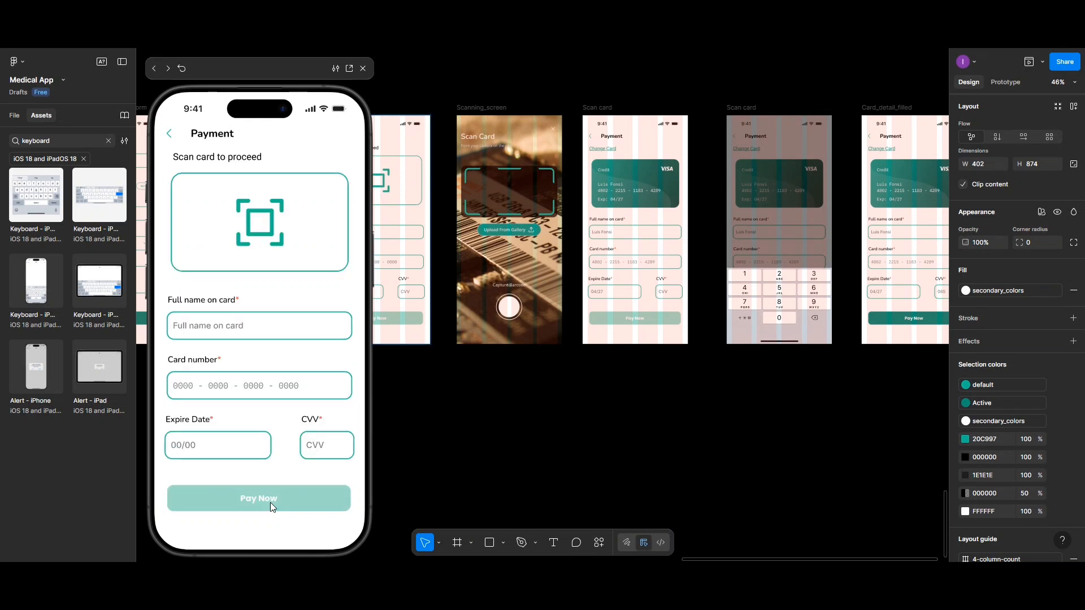
click(214, 327)
click(266, 218)
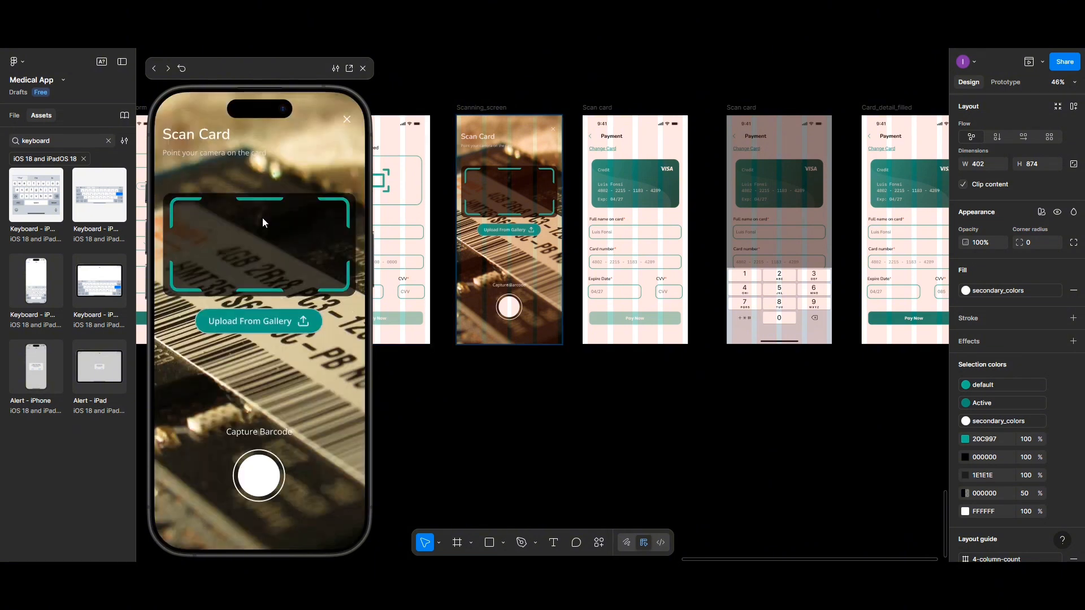
click(269, 330)
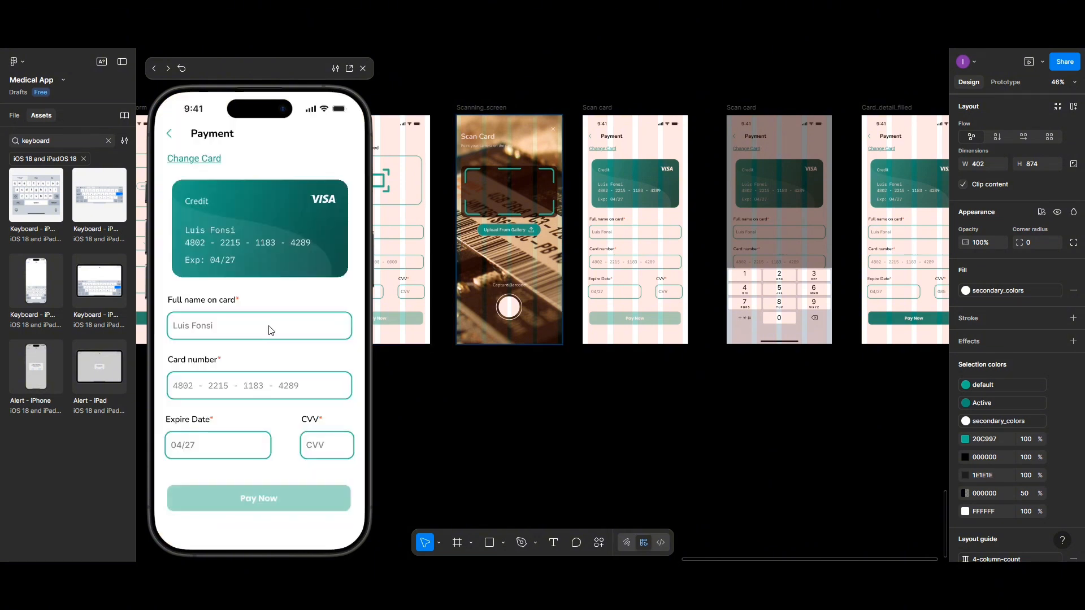
Step: Test the Payment back link, the barcode capture, and the CVV field's keypad through to the completed payment screen
click(169, 137)
click(260, 478)
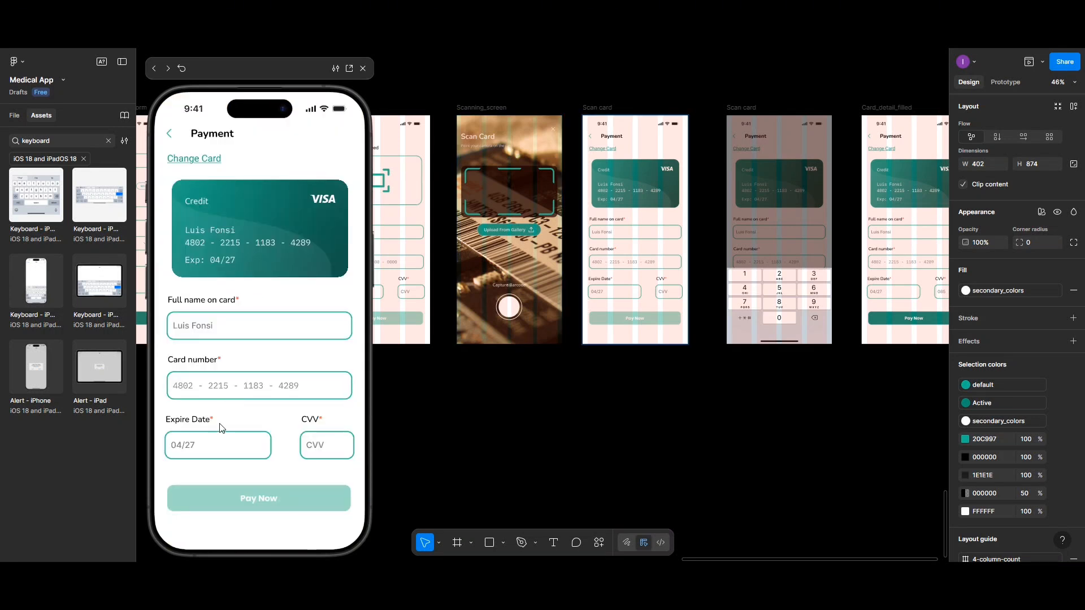
click(310, 453)
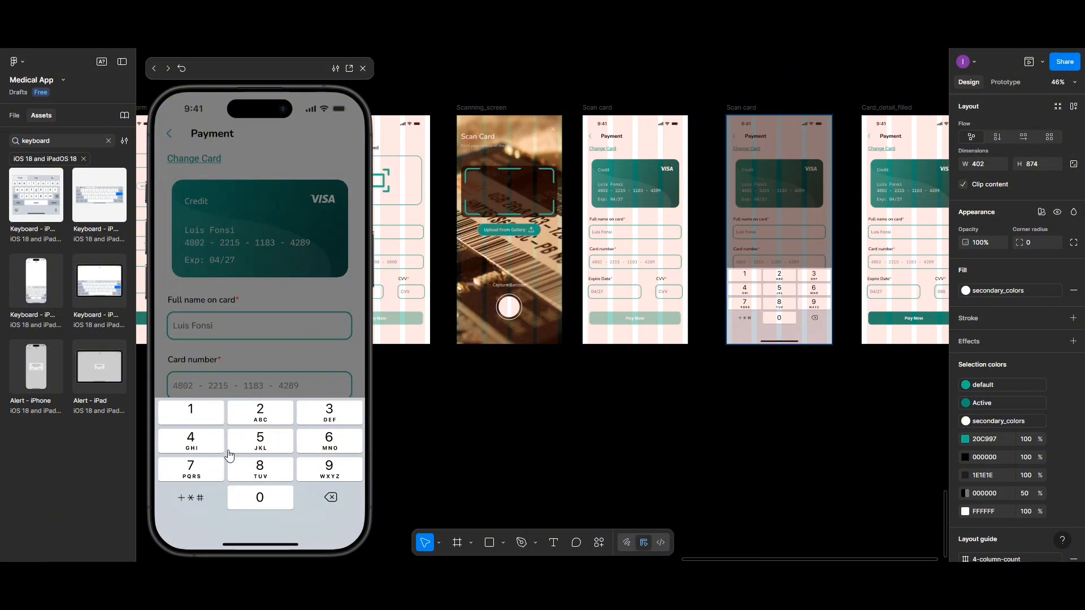
click(252, 421)
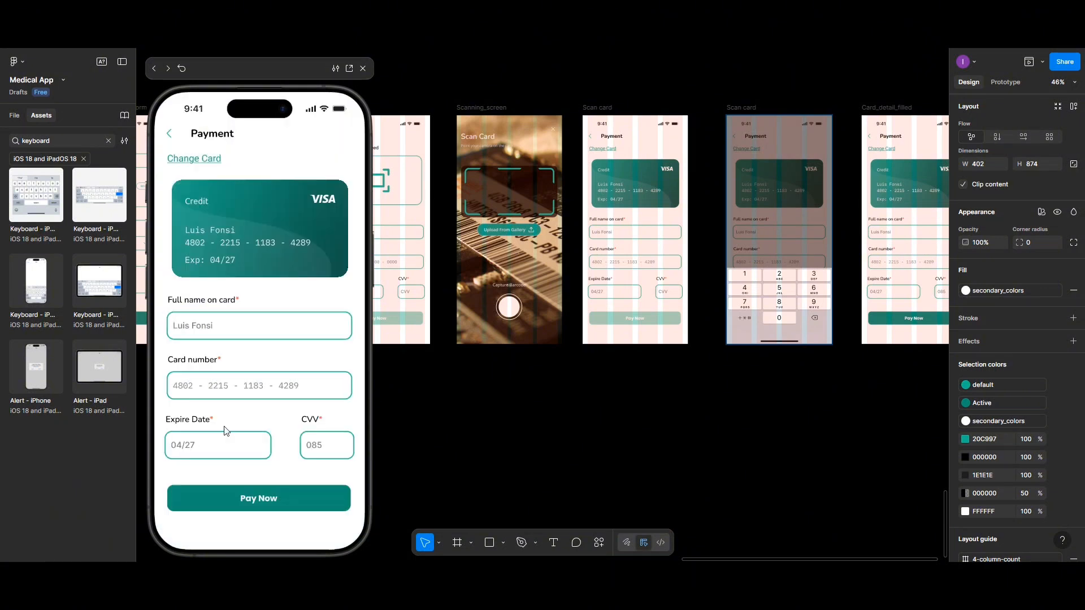